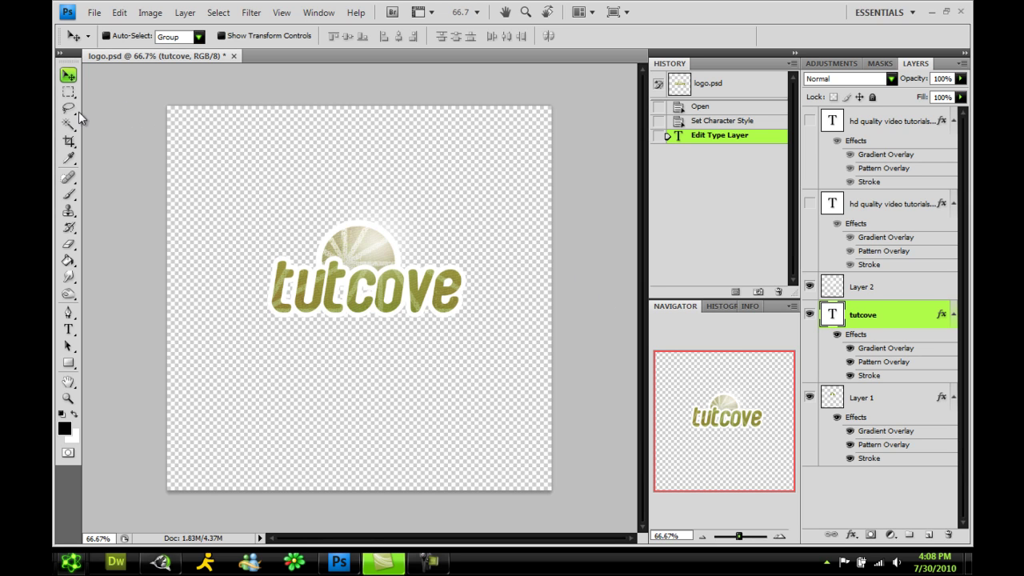
Step: View the tutcove logo at 100% zoom and select Layer 2 (74% opacity) to inspect it
click(69, 93)
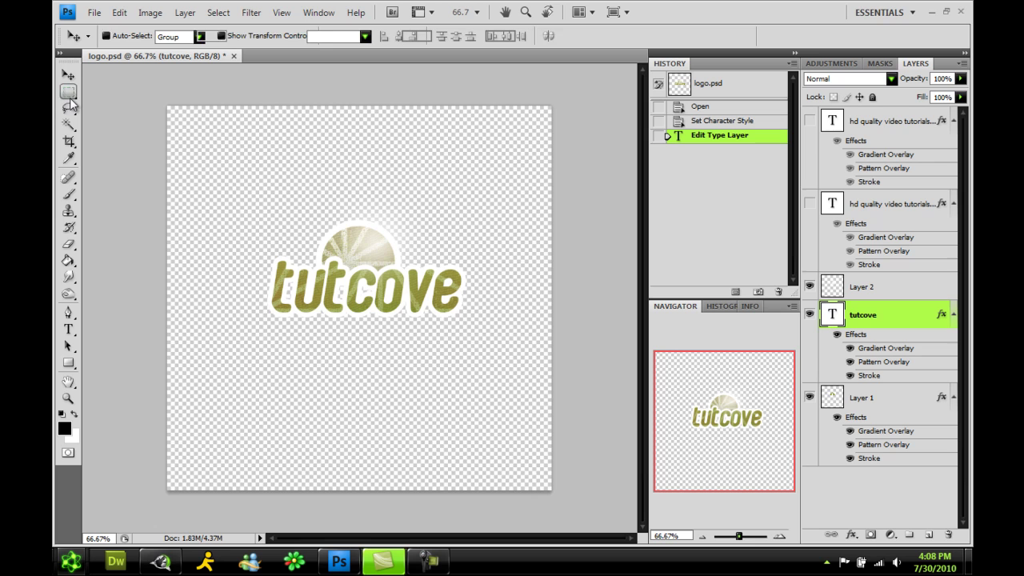
click(69, 74)
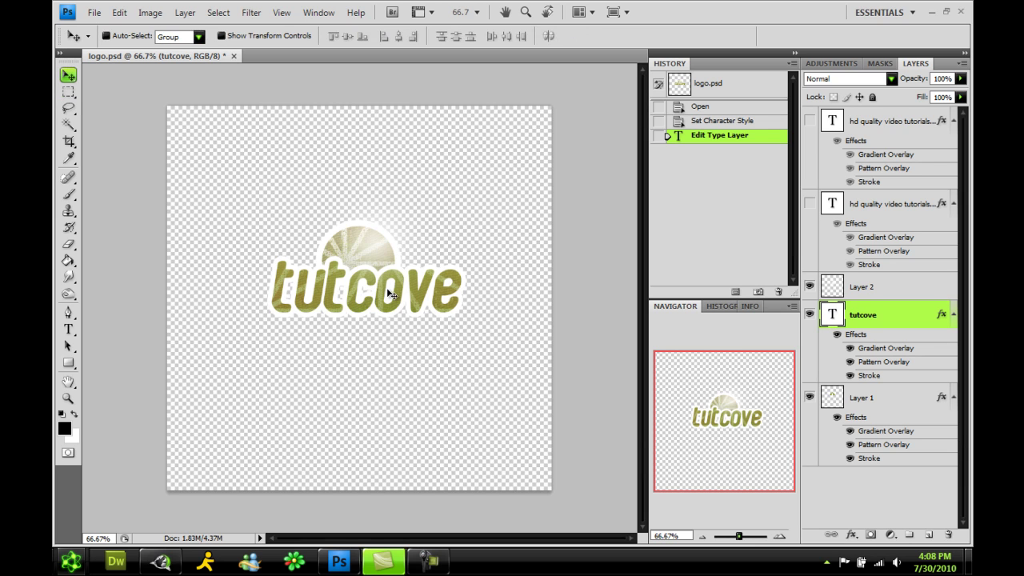
click(69, 398)
double_click(69, 398)
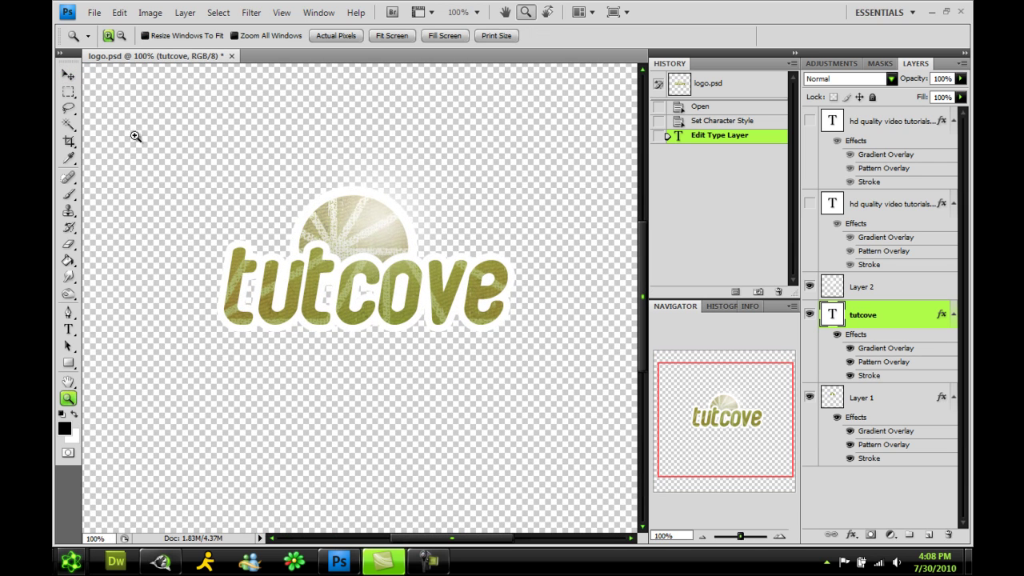
click(68, 74)
drag(640, 267, 640, 261)
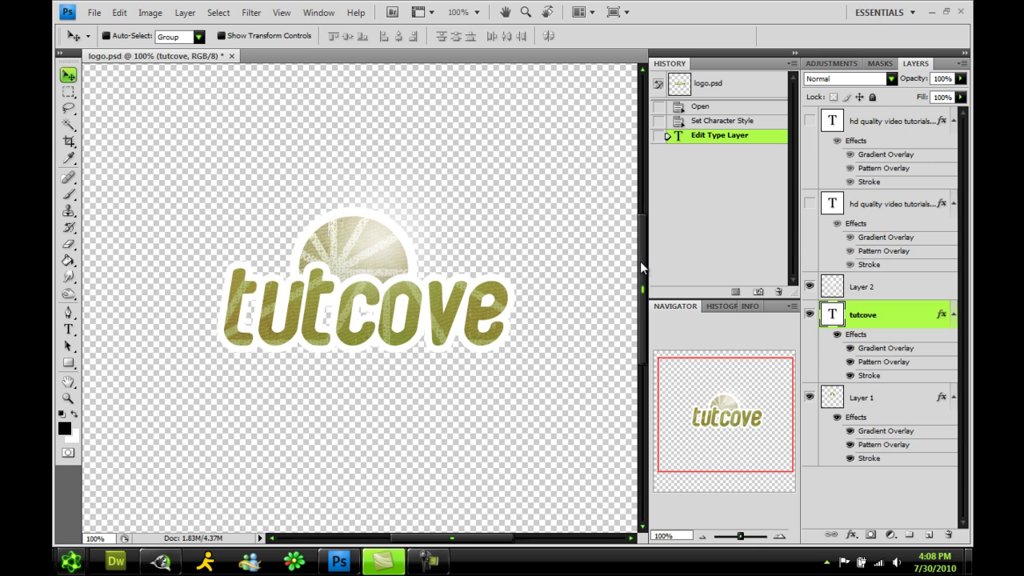
click(881, 295)
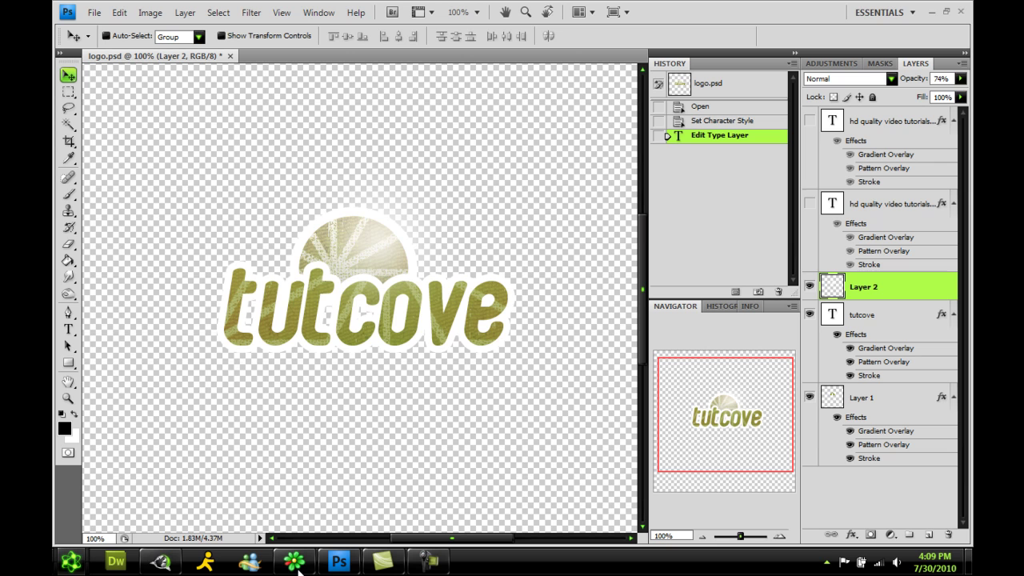
Step: Create Untitled-1, an 800 × 800 pixel, 72 ppi RGB document with Transparent background contents
click(94, 13)
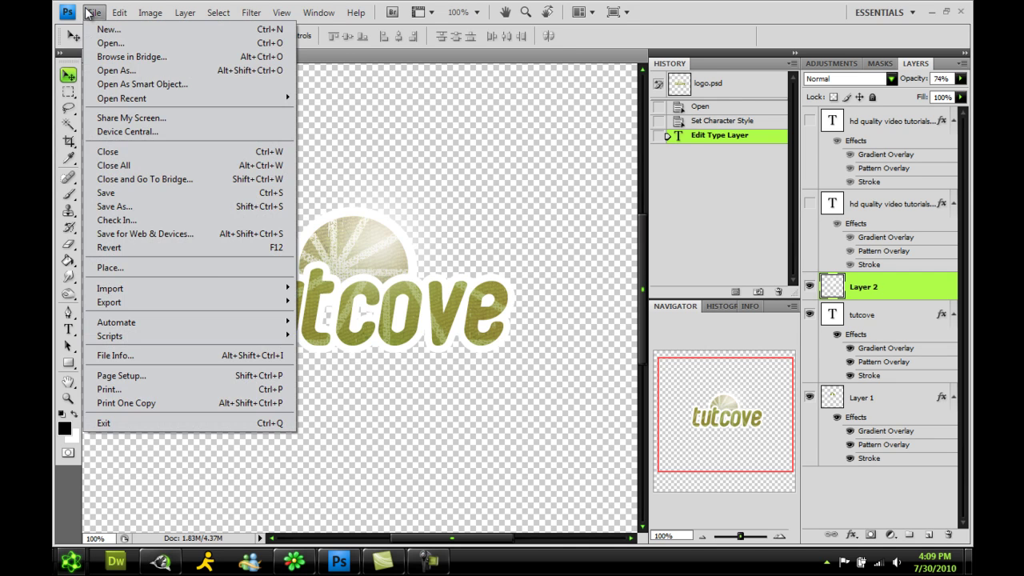
key(Escape)
key(ctrl+n)
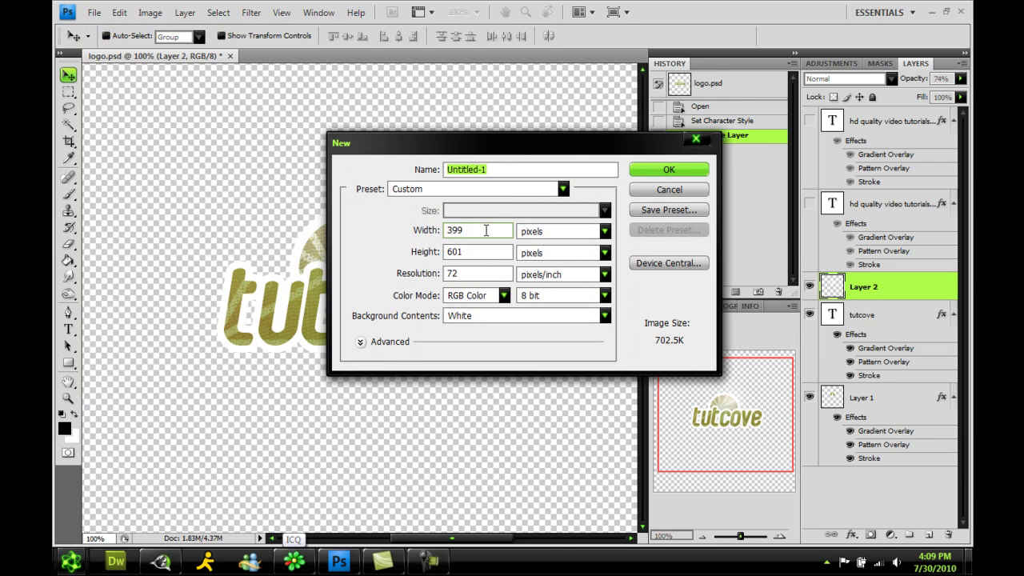
double_click(461, 230)
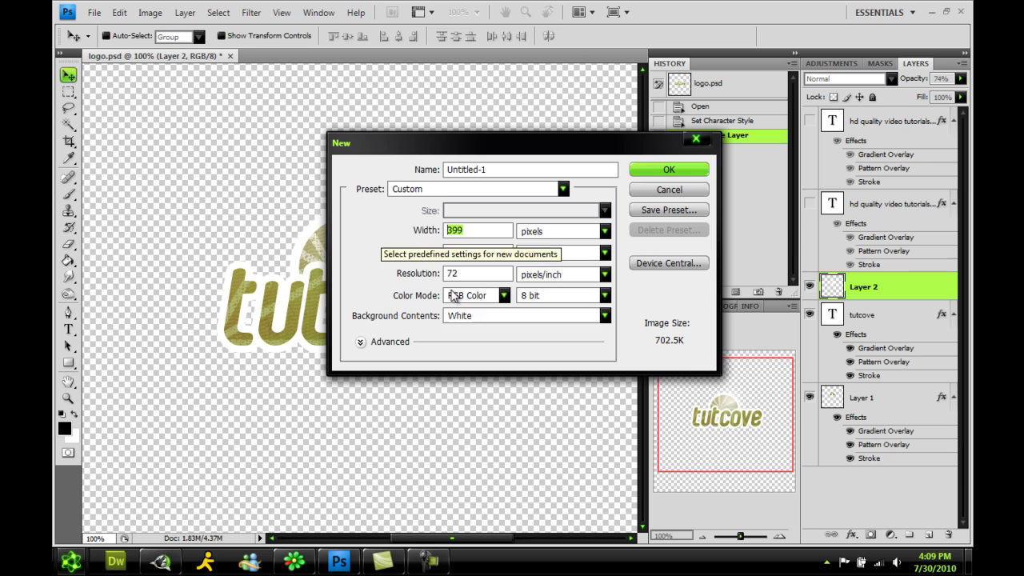
drag(458, 149, 395, 145)
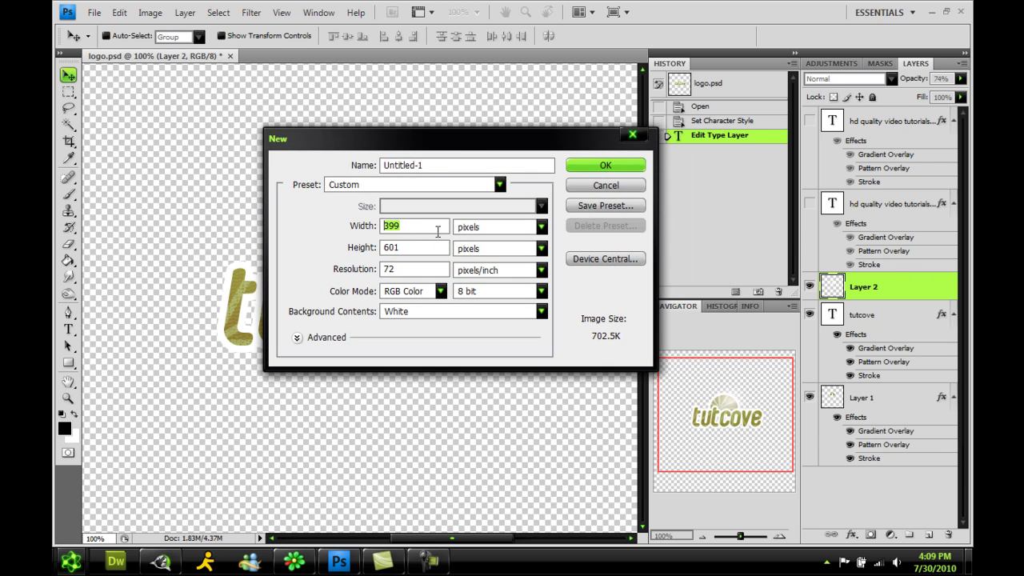
text(800)
key(Tab)
text(800)
click(450, 312)
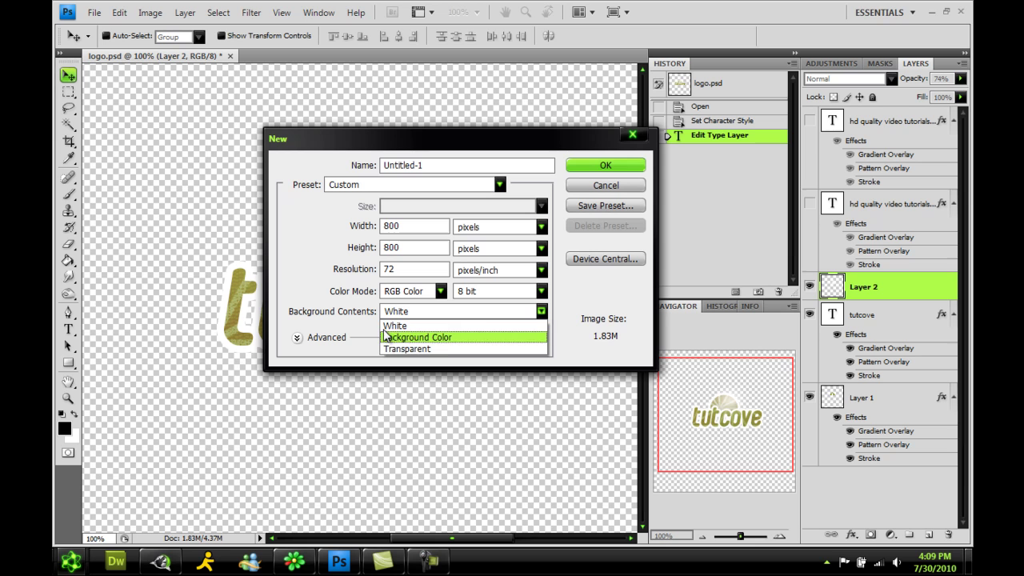
click(396, 348)
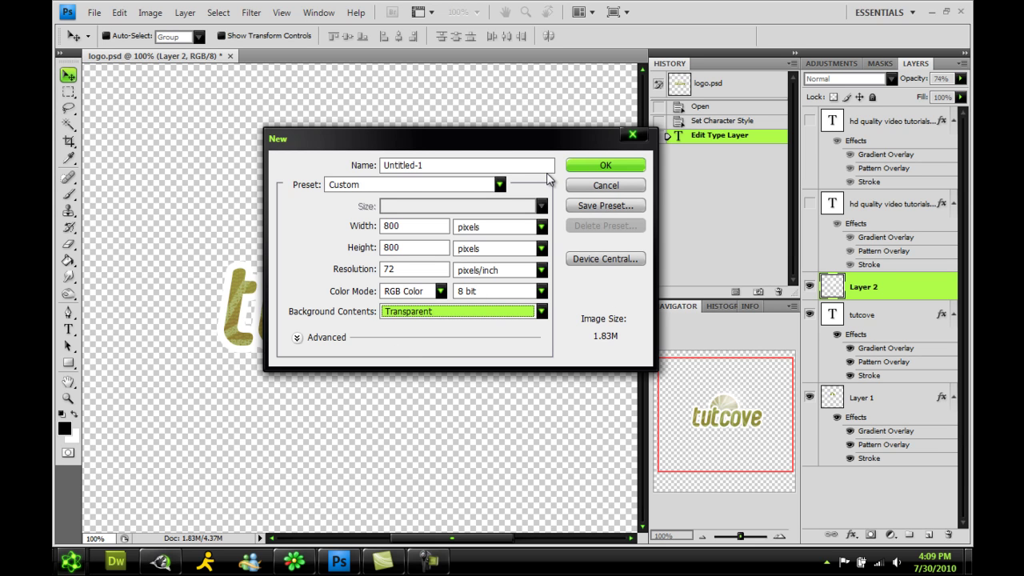
click(591, 166)
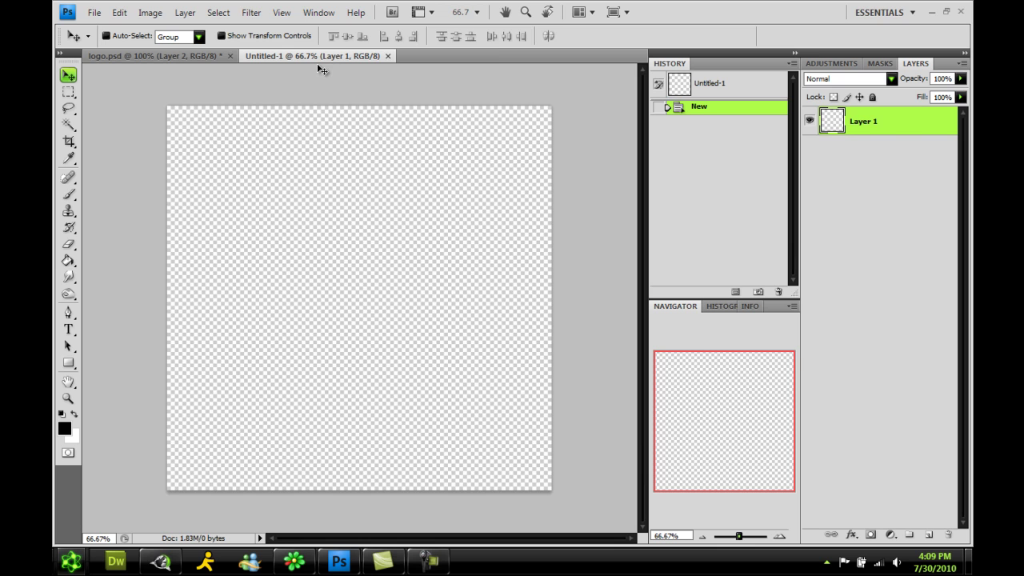
Step: Check the tutcove text colour in logo.psd, hex 7e9215, without changing it
click(68, 329)
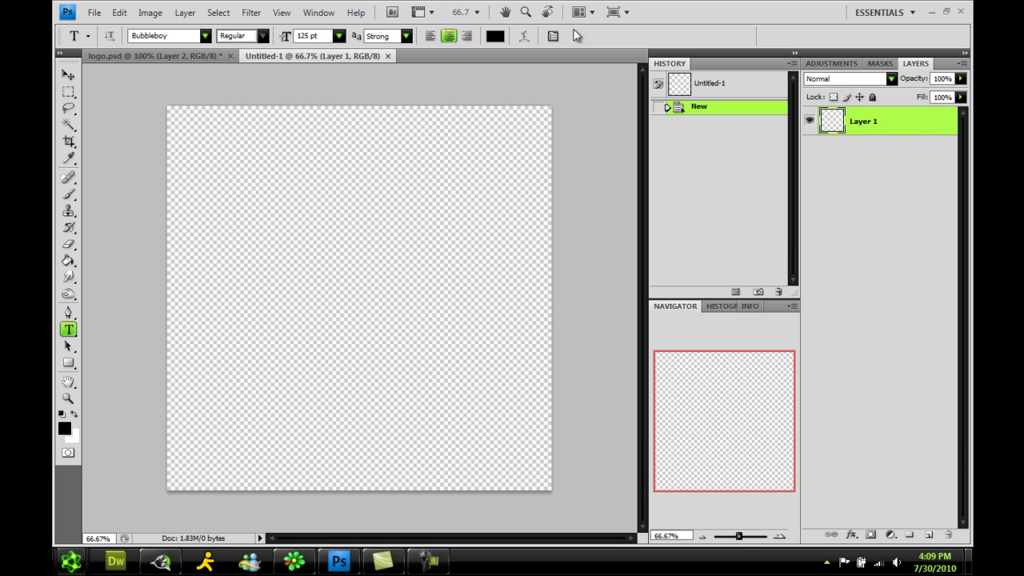
click(189, 56)
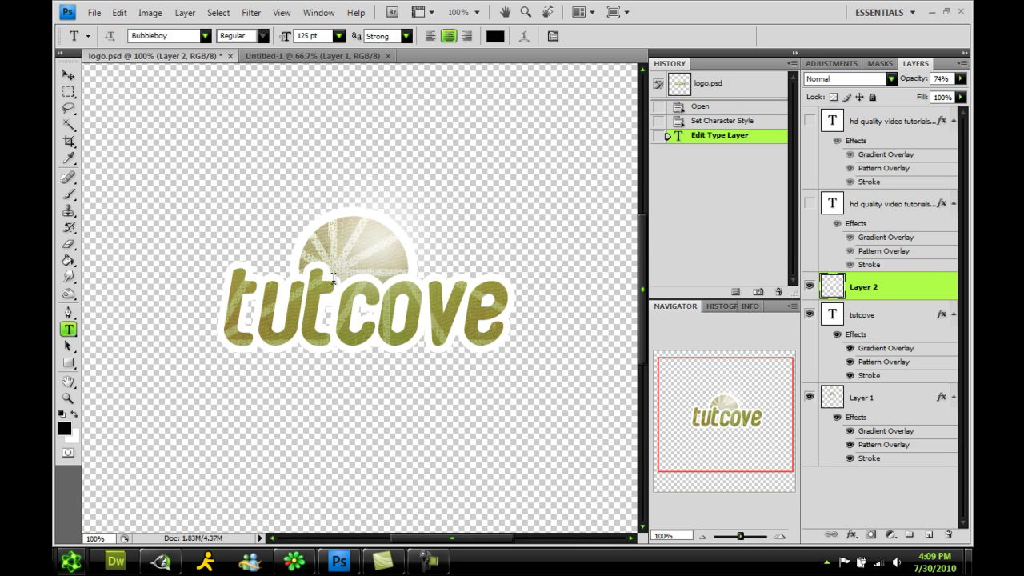
click(427, 318)
key(ctrl+a)
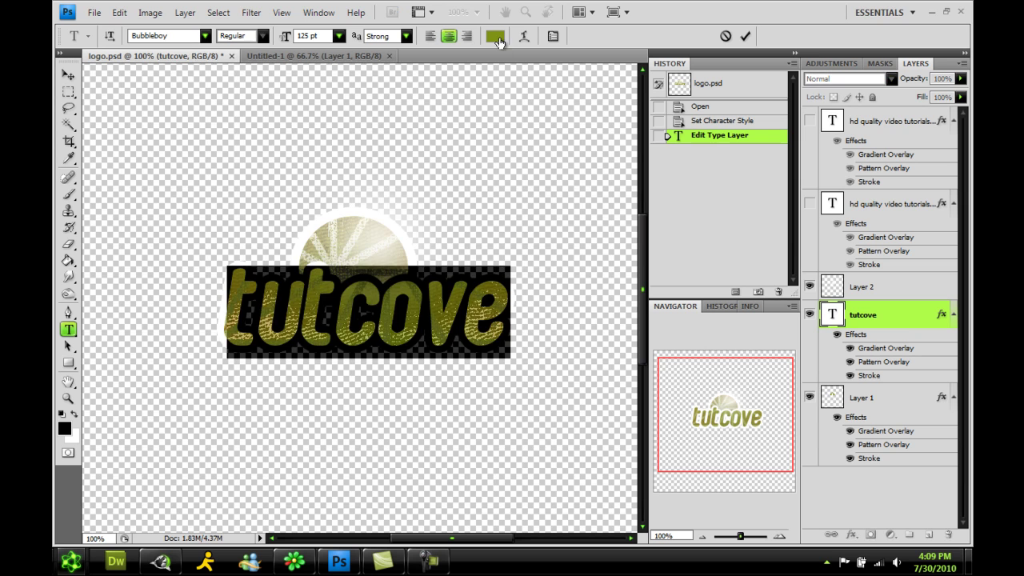
click(495, 36)
double_click(467, 306)
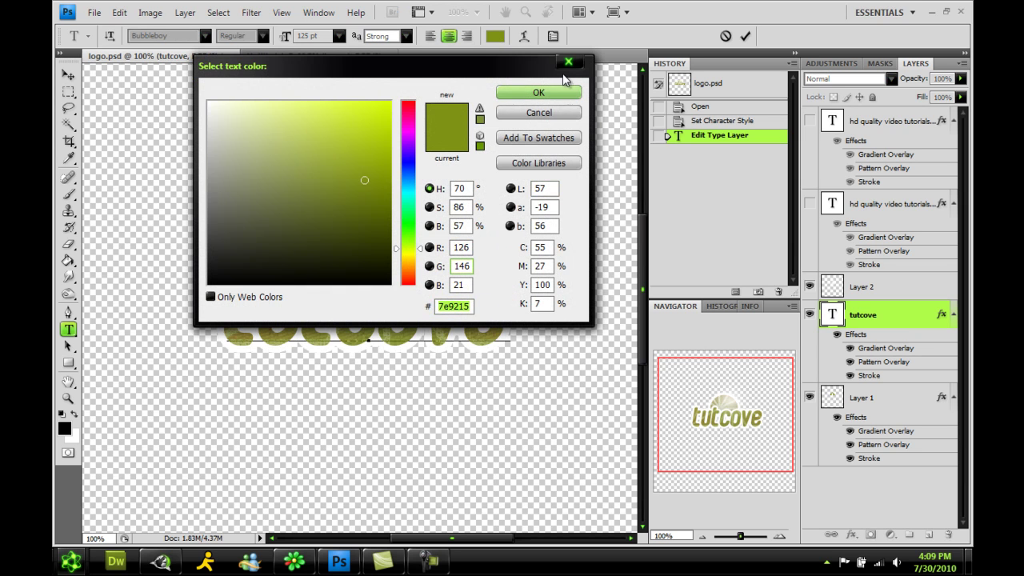
click(567, 64)
Step: Type 'tutcove' on the Untitled-1 canvas and colour it olive green 7e9215
click(312, 56)
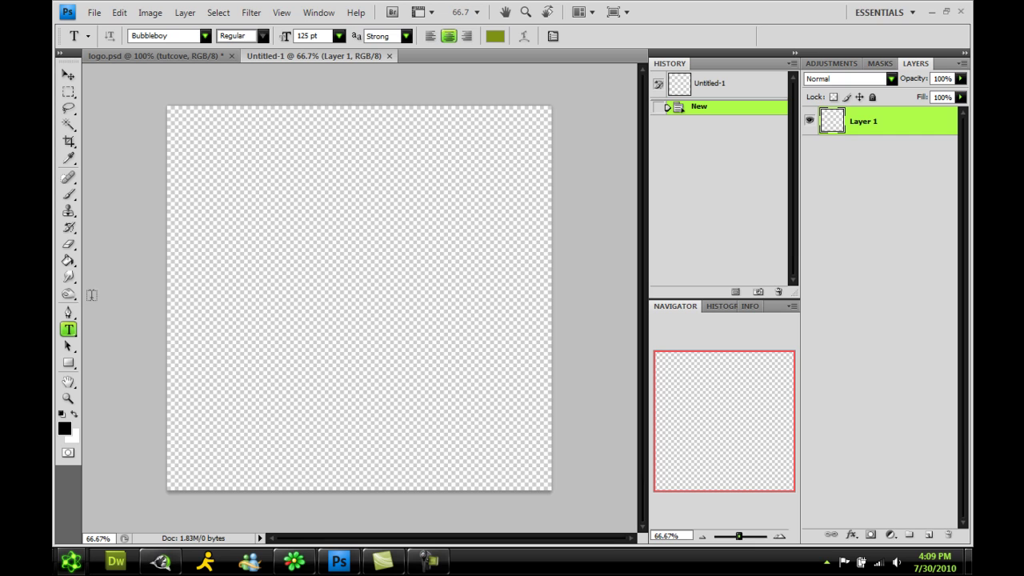
click(331, 278)
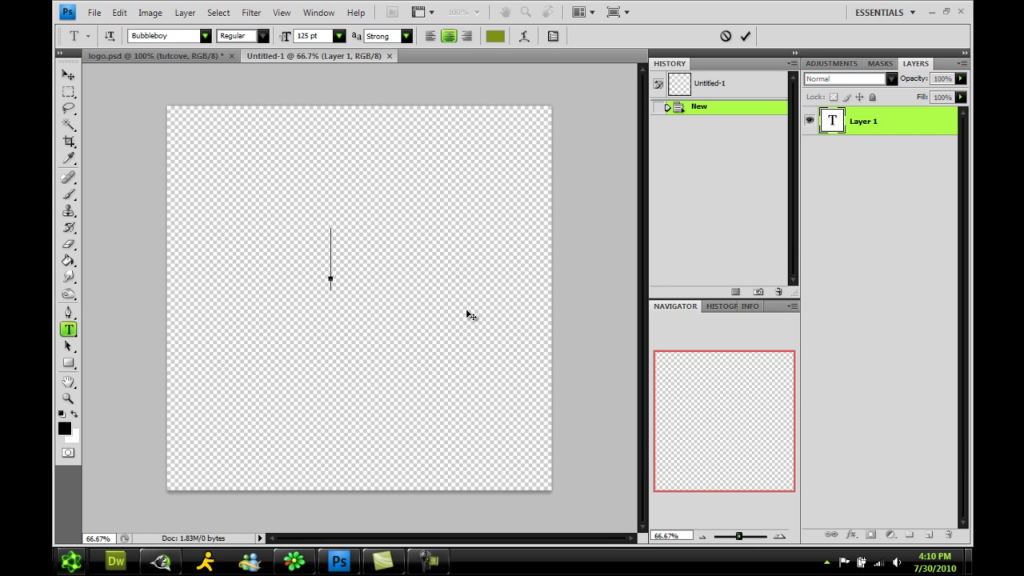
text(tutcove)
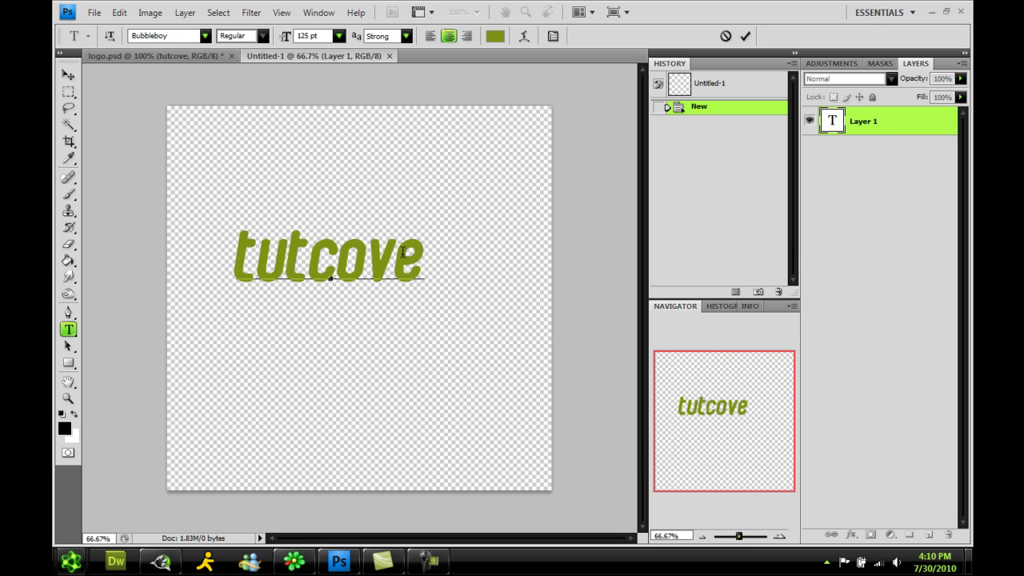
key(ctrl+a)
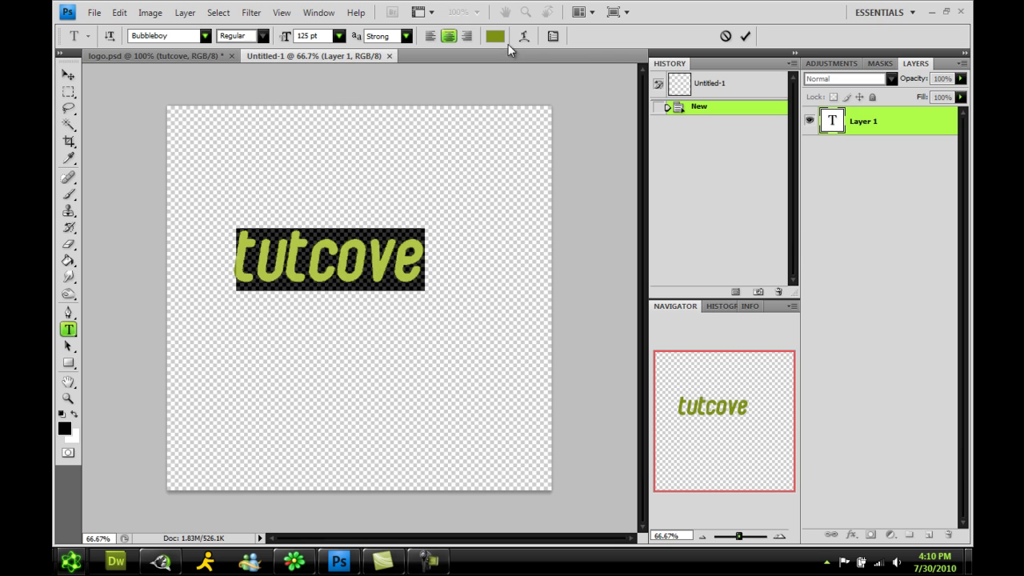
click(501, 40)
click(450, 309)
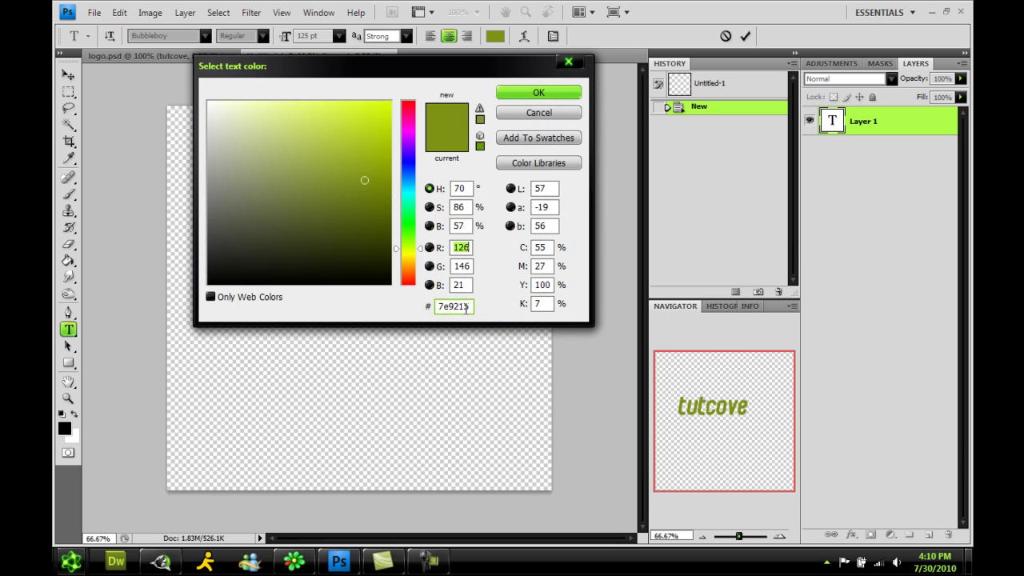
double_click(448, 311)
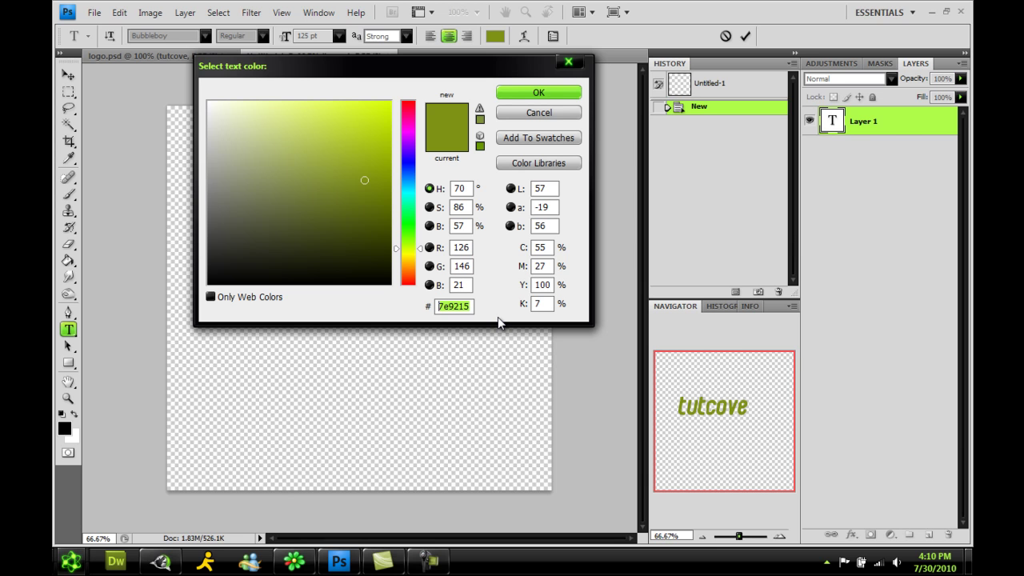
click(516, 93)
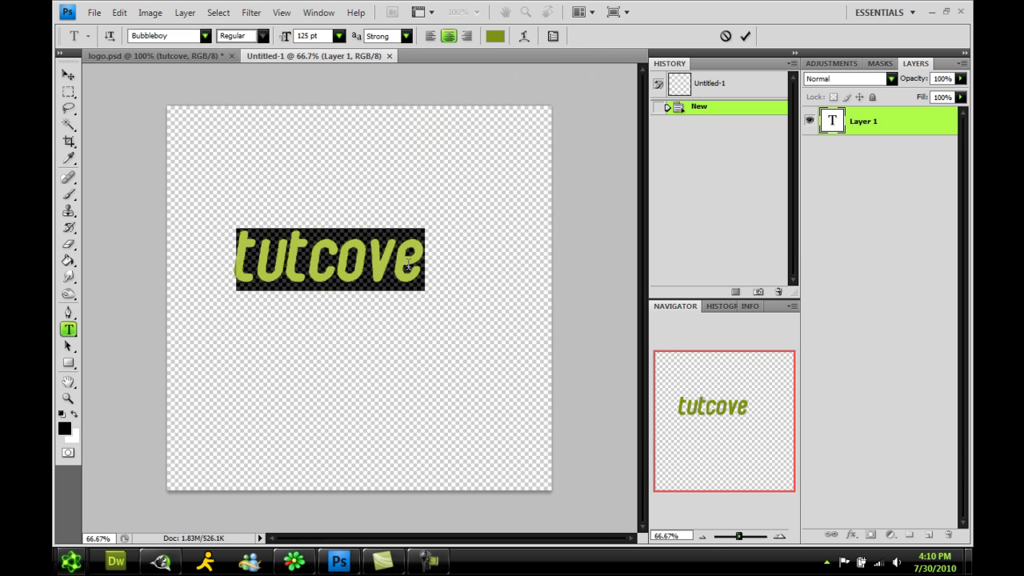
Step: Keep the text in the Bubbleboy font, commit it, and drag it toward the canvas centre
click(427, 273)
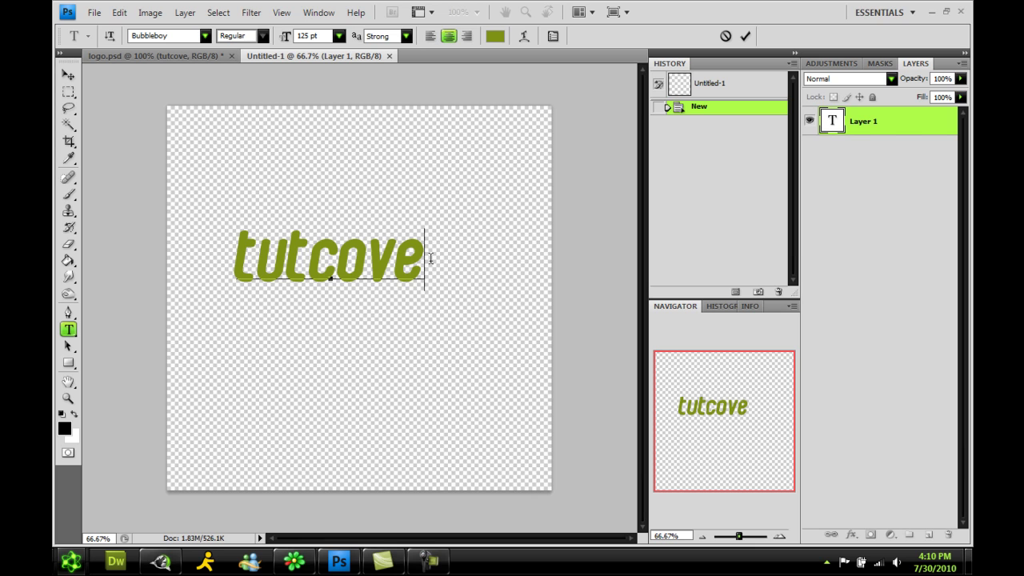
drag(431, 258, 124, 266)
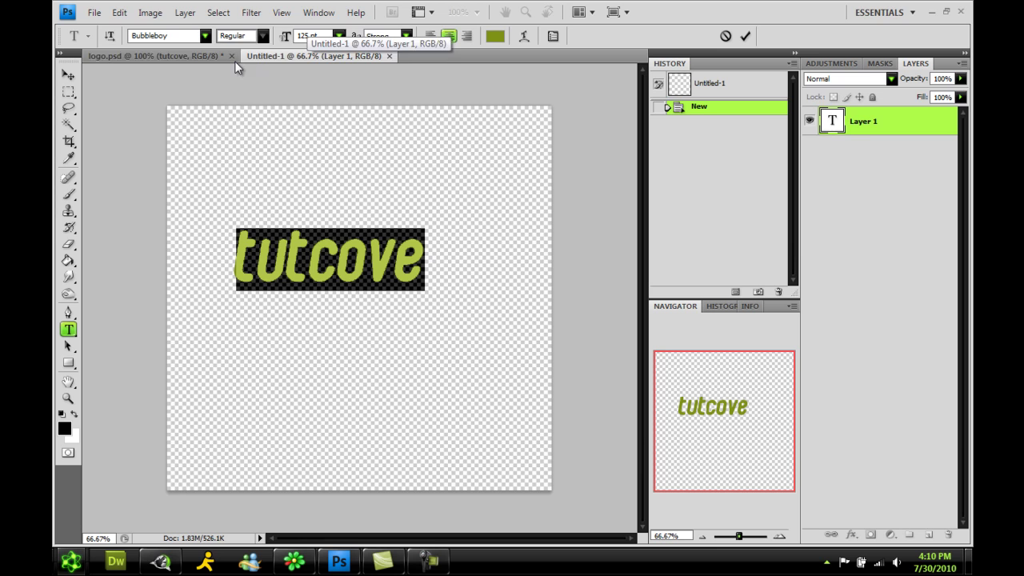
click(205, 36)
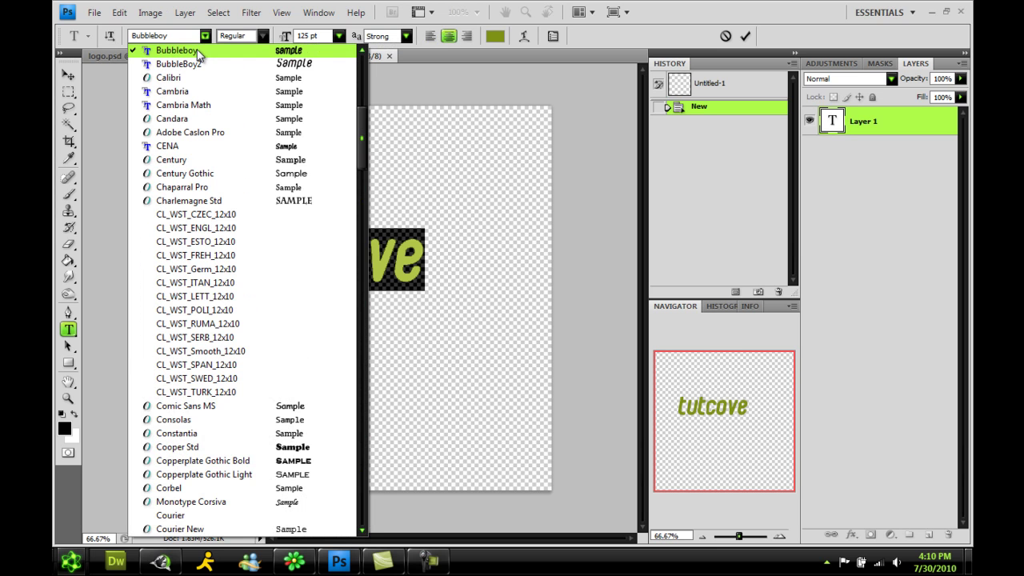
click(197, 53)
click(236, 240)
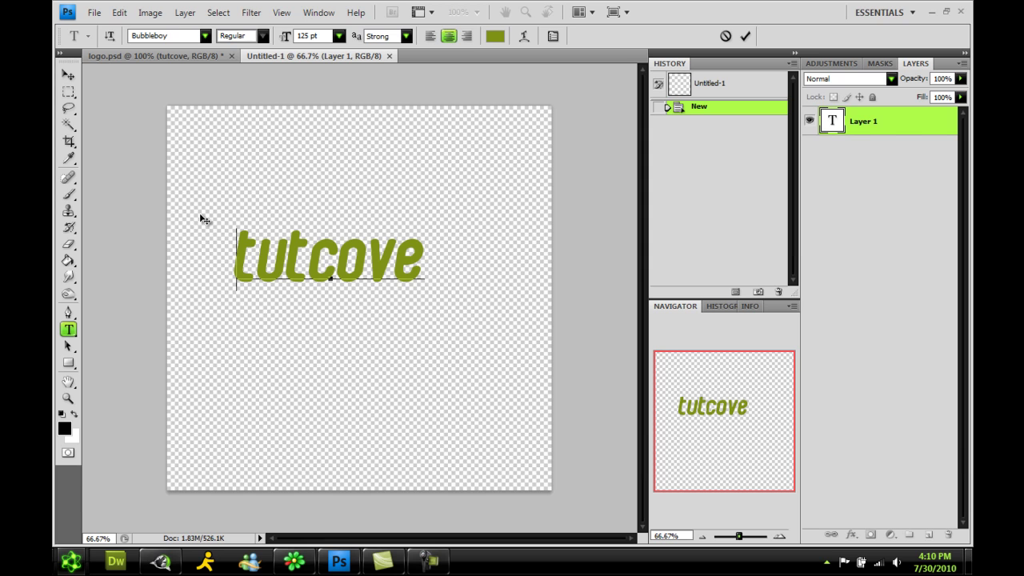
key(ctrl+Return)
key(v)
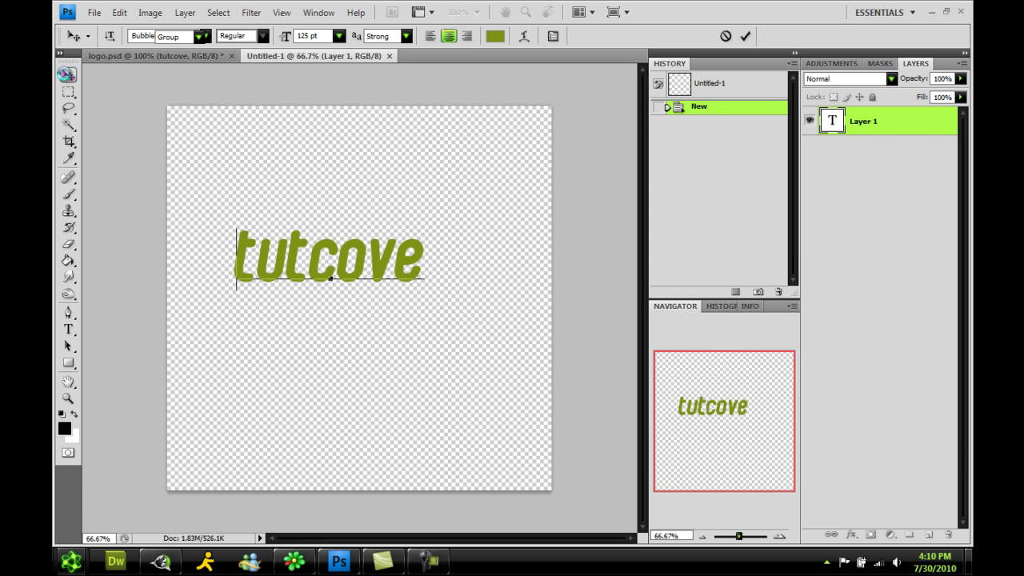
drag(279, 260, 312, 273)
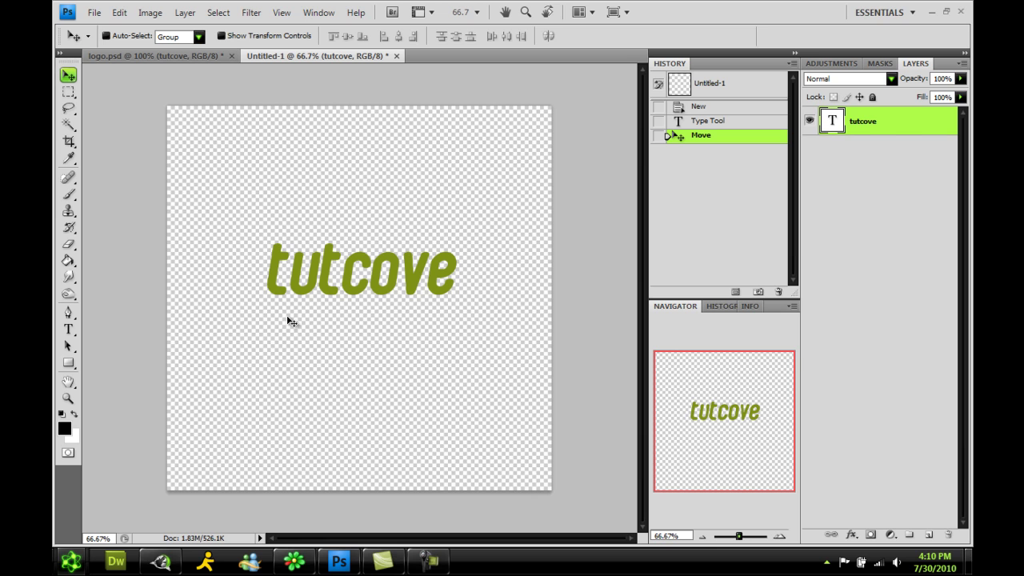
Step: In the tutcove layer's Blending Options, add a Gradient Overlay at about 26% opacity and a Stroke
right_click(837, 127)
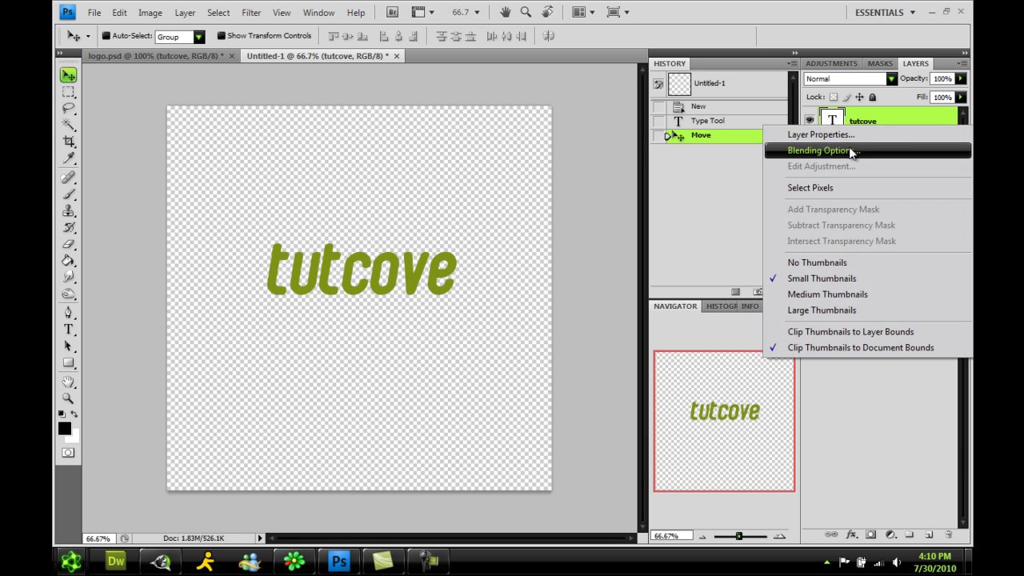
click(851, 152)
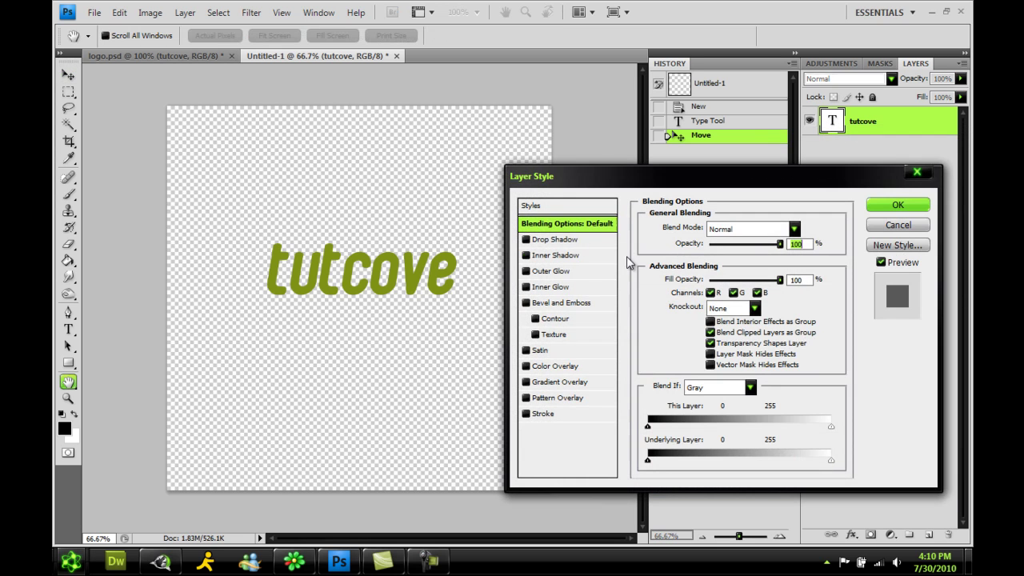
click(576, 383)
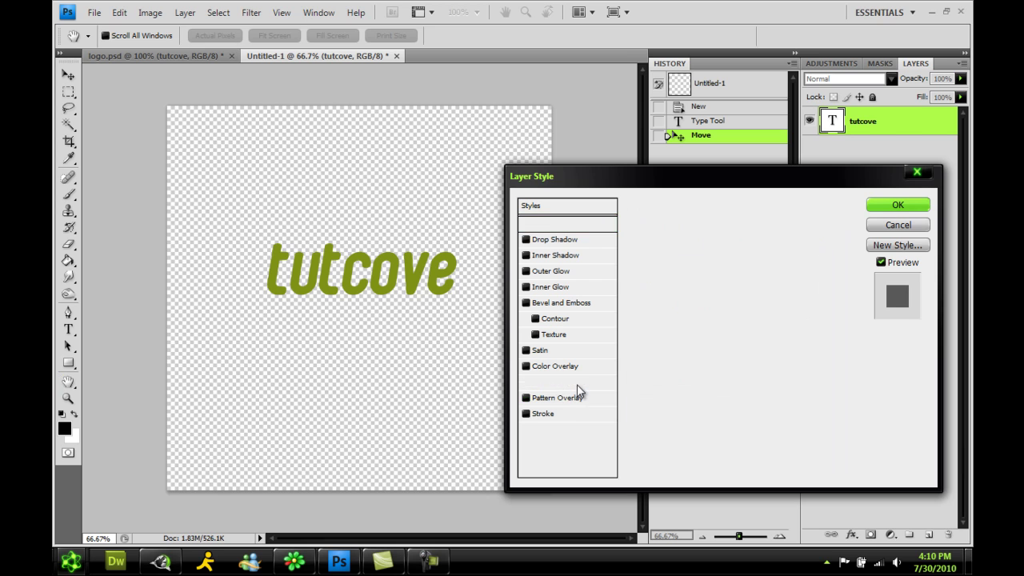
drag(733, 244, 722, 245)
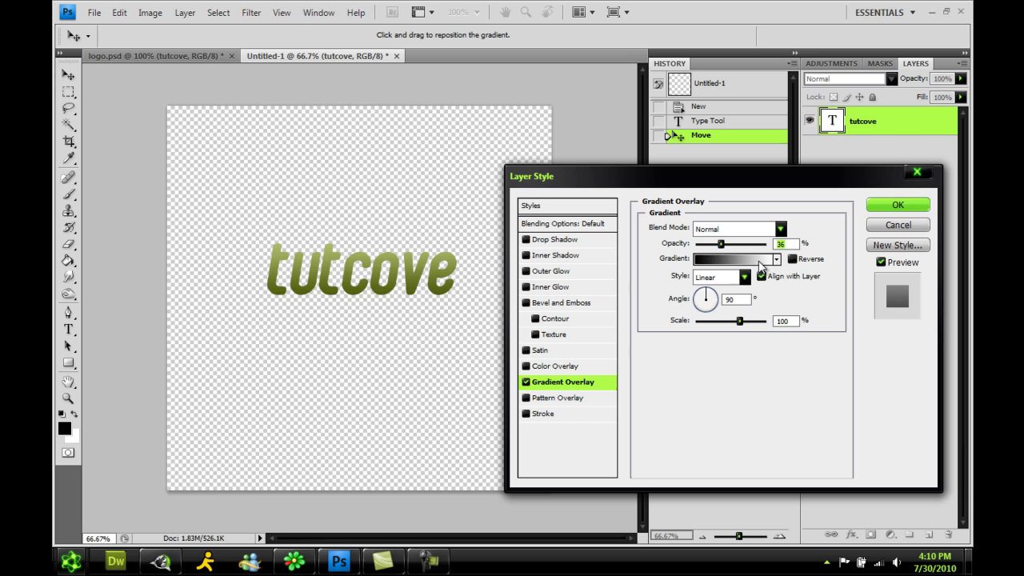
drag(721, 244, 714, 245)
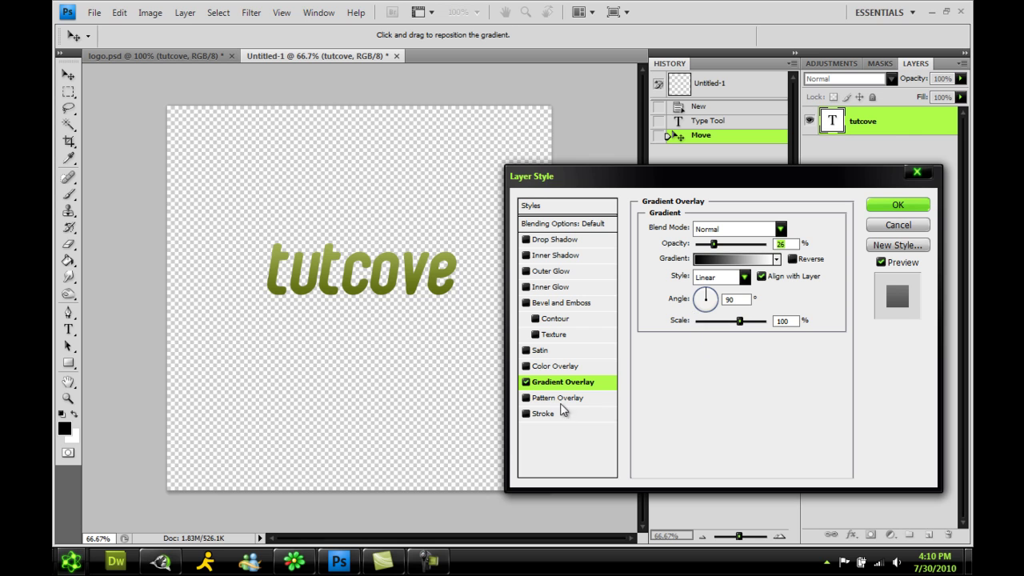
click(548, 416)
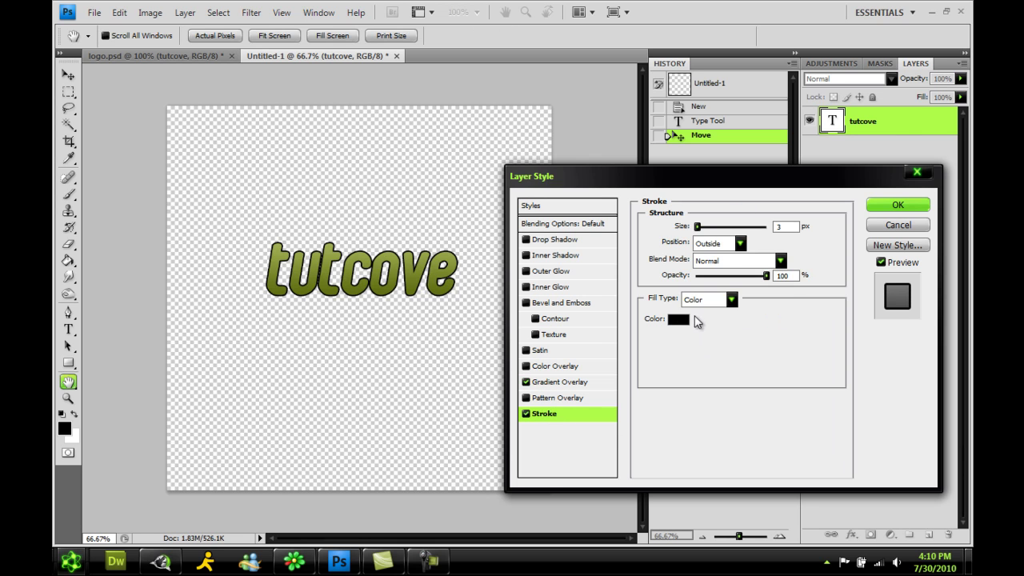
Step: Set the text stroke colour to white and its size to 8 px
click(679, 319)
click(208, 106)
click(549, 91)
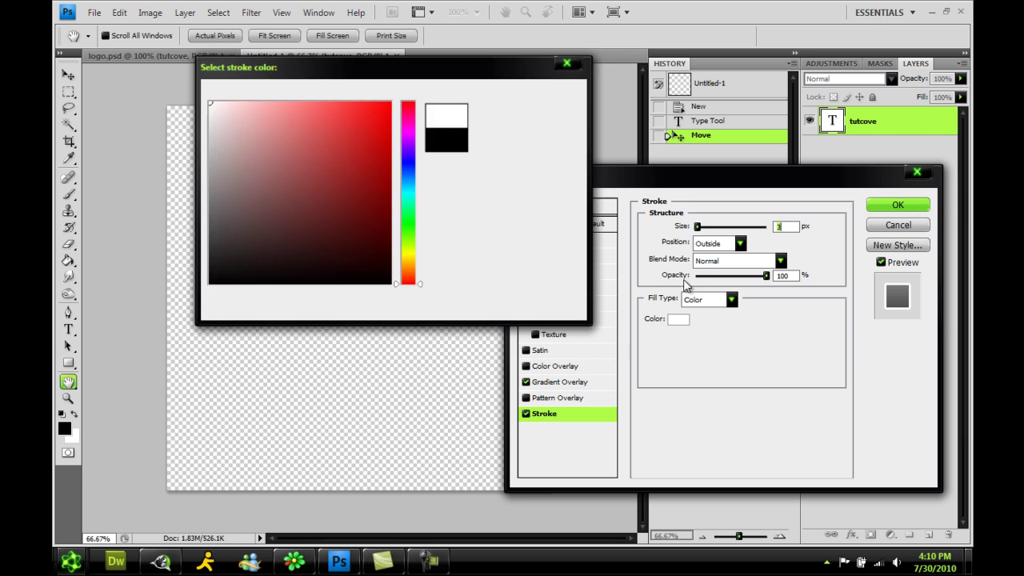
drag(697, 227, 703, 228)
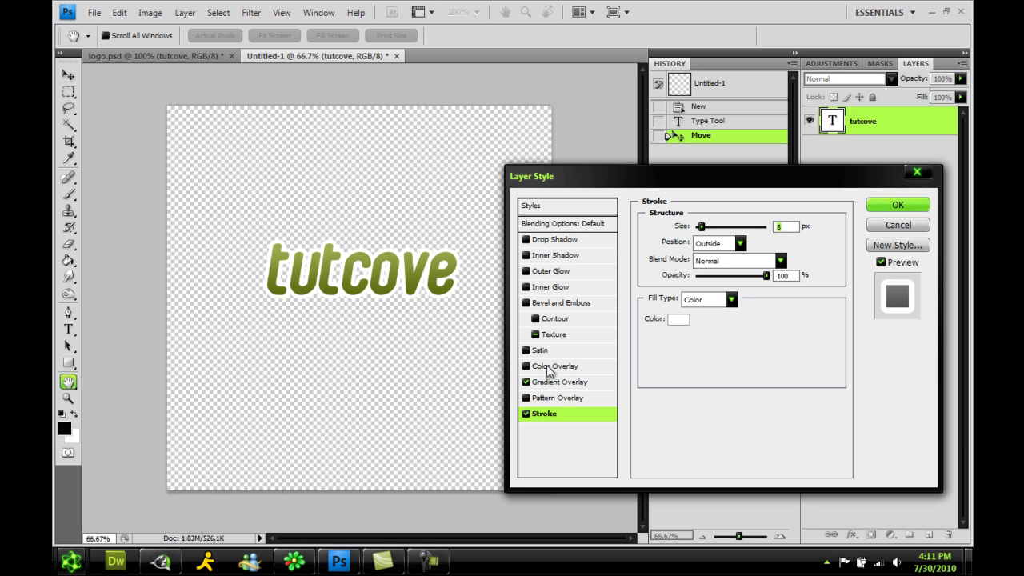
Step: Add a Pattern Overlay with the chosen texture at 60% opacity and apply the layer style
click(561, 399)
click(563, 406)
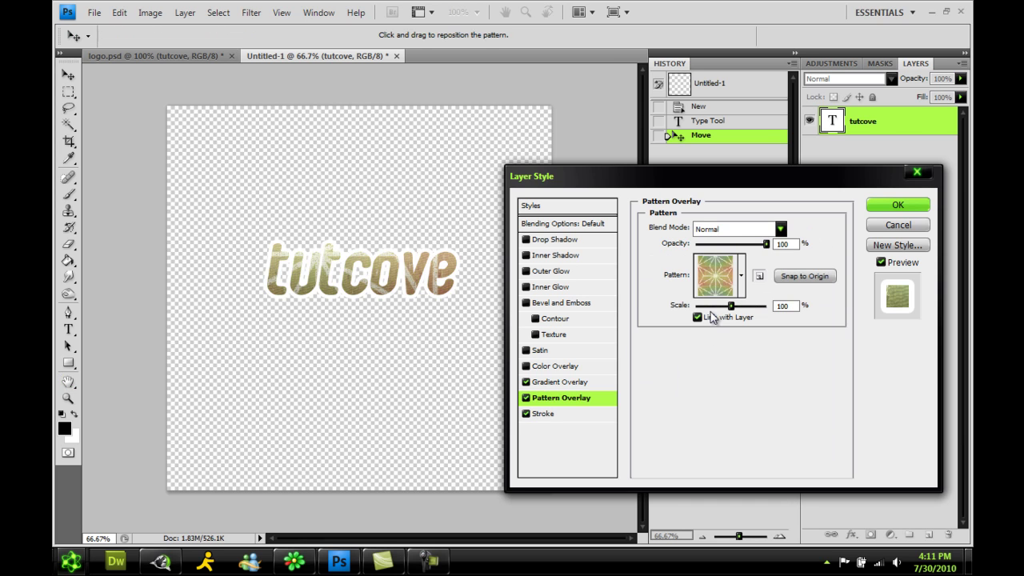
click(742, 272)
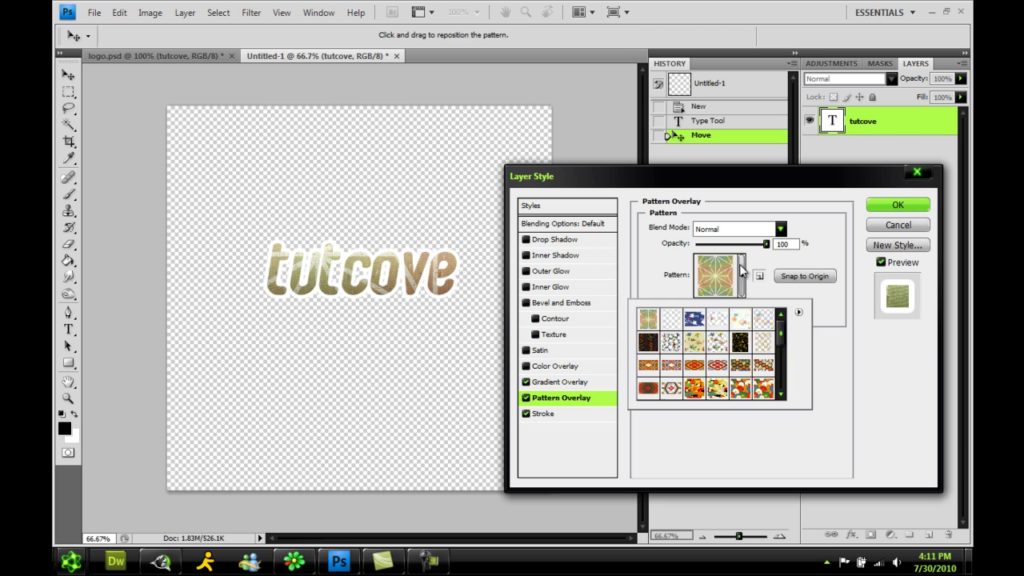
click(839, 259)
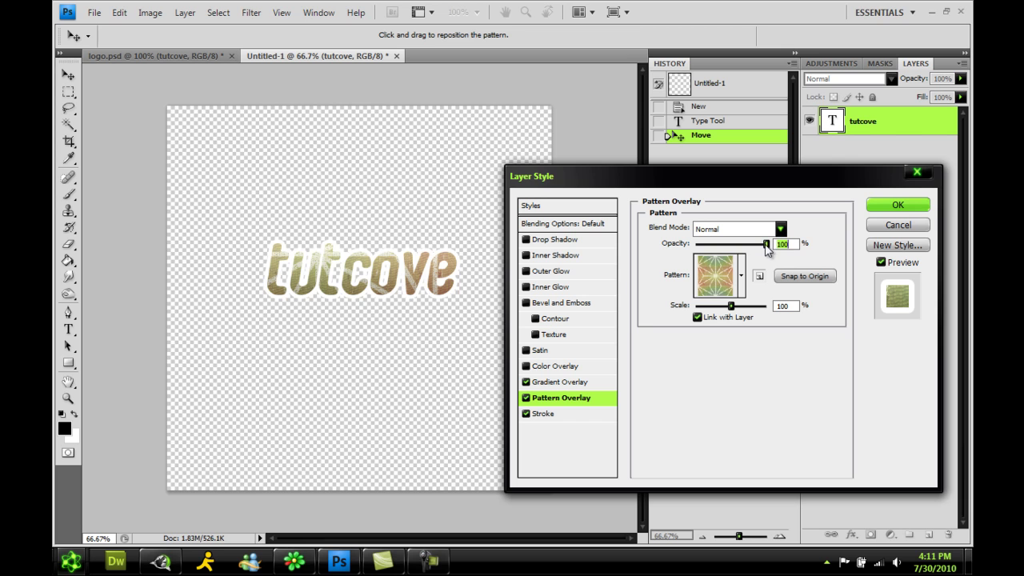
drag(766, 247, 743, 253)
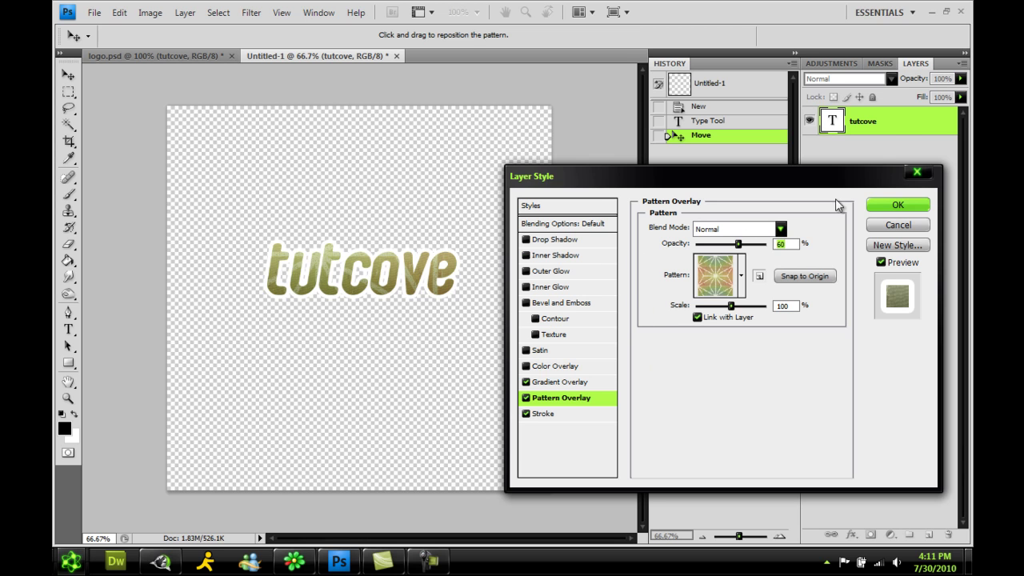
click(888, 205)
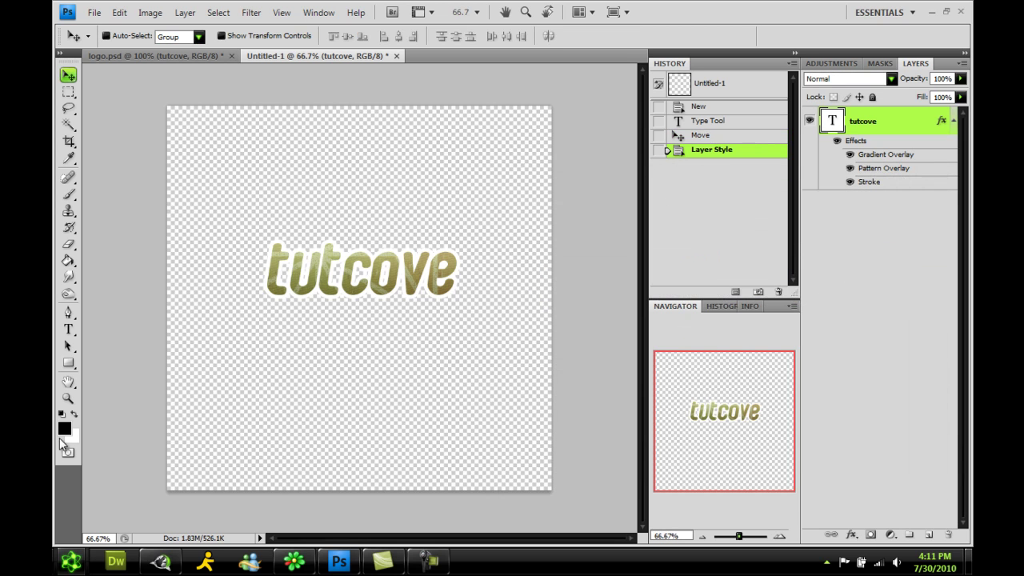
Step: Zoom to 100% and nudge the styled tutcove text slightly up and left
click(68, 398)
click(330, 255)
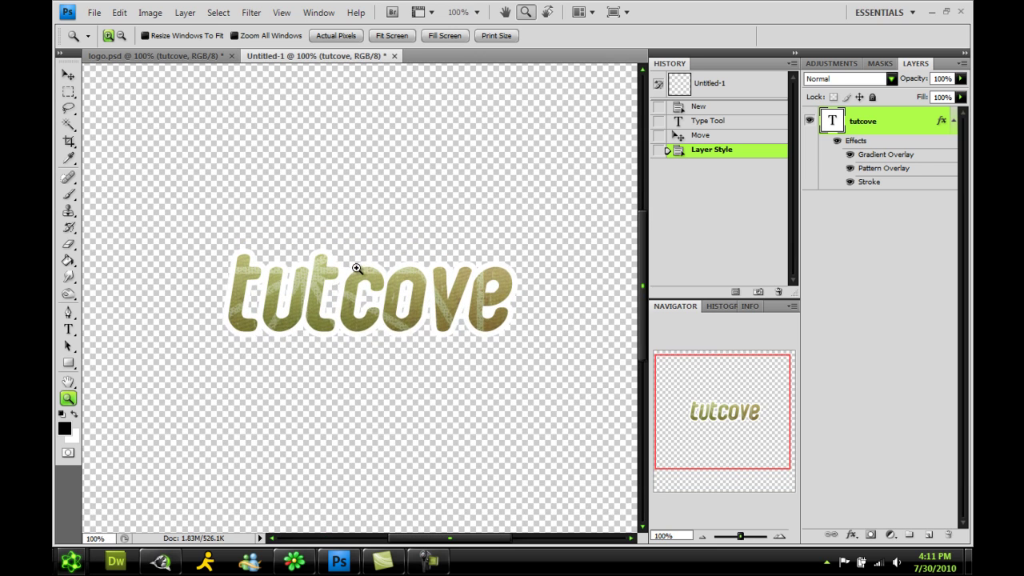
click(68, 74)
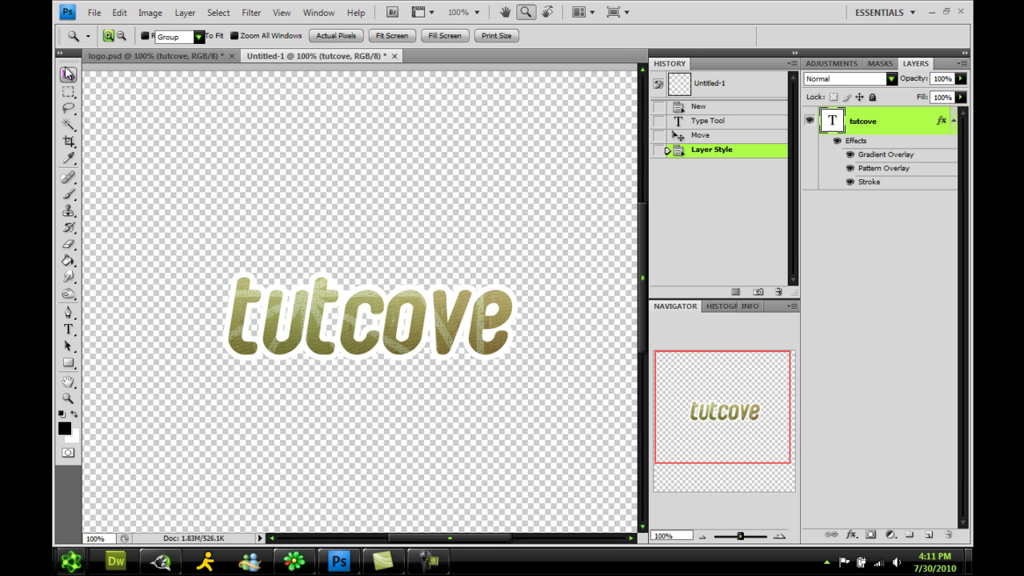
mouse_move(381, 297)
mouse_down()
mouse_move(363, 285)
mouse_move(374, 297)
mouse_up()
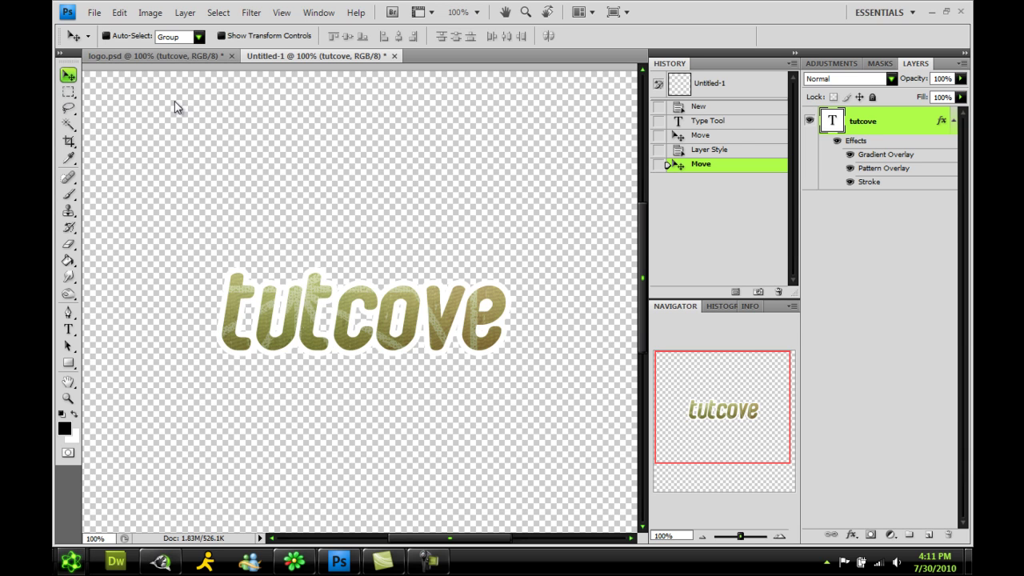
Step: Compare the placement against logo.psd, then return to Untitled-1 and choose the Elliptical Marquee tool
key(ctrl+Tab)
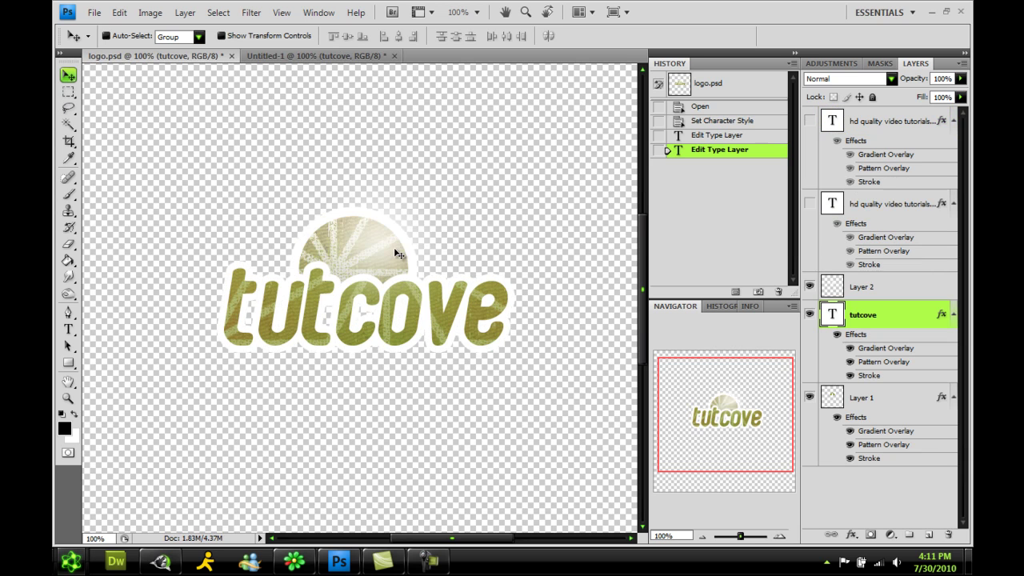
click(308, 55)
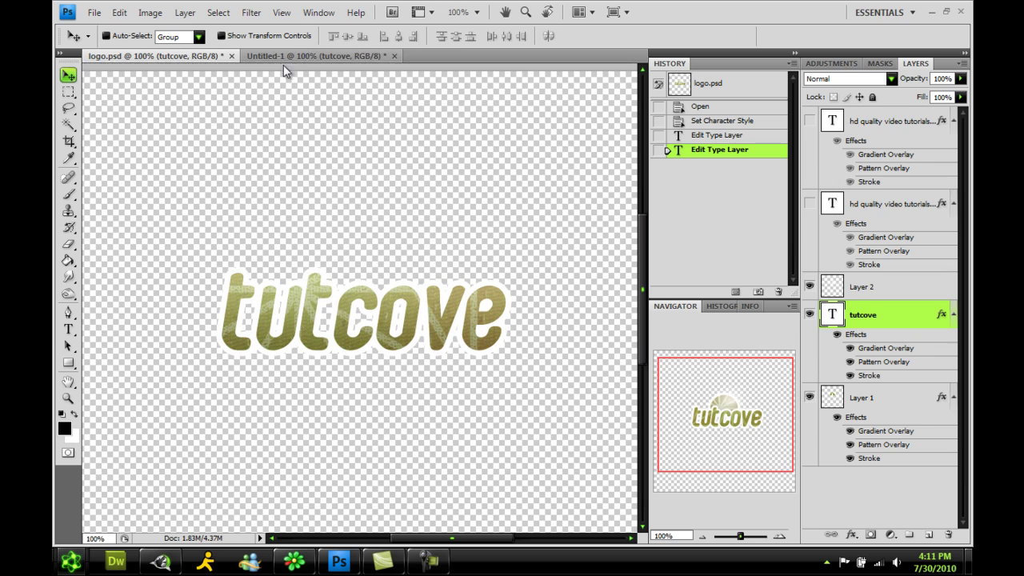
click(68, 91)
click(104, 106)
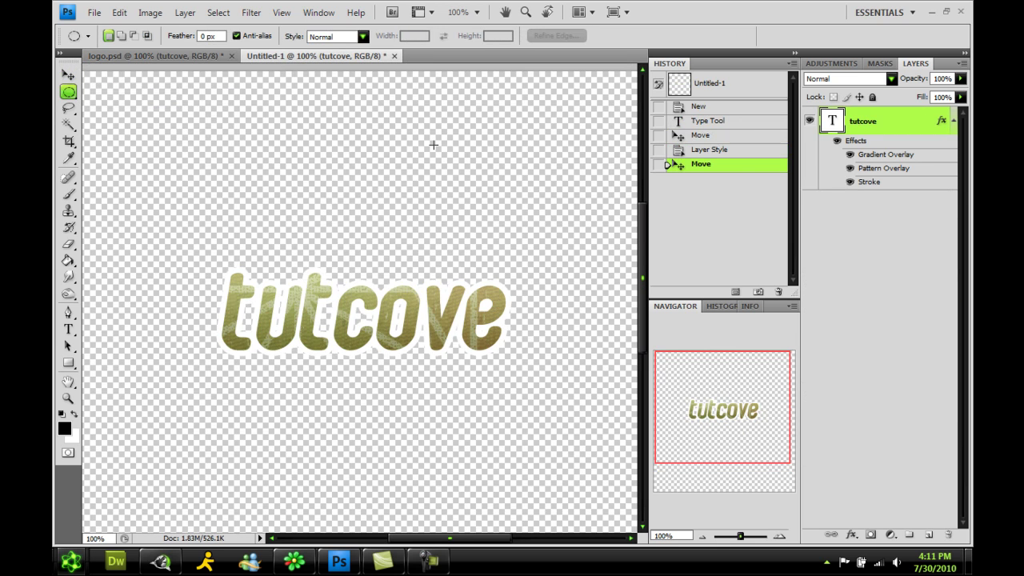
Step: Create a new layer named 'circle' and draw a circular selection above the text
key(ctrl+shift+n)
text(circle)
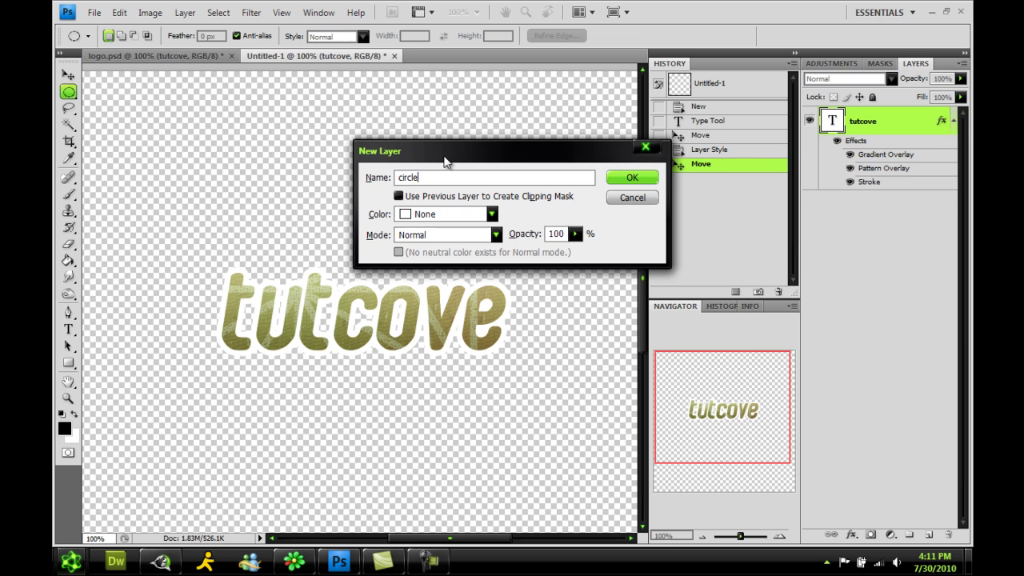
key(Return)
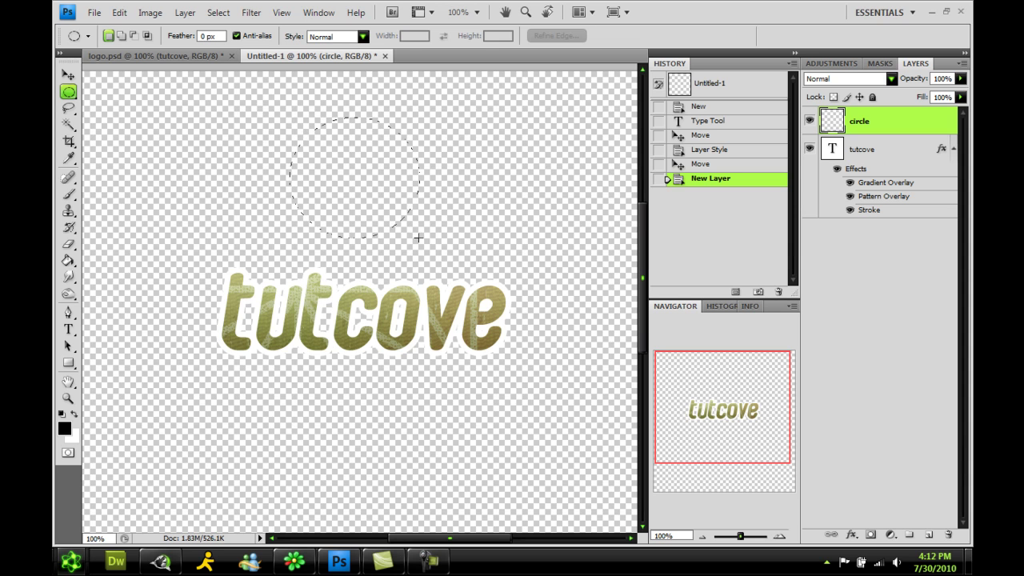
drag(416, 239, 416, 238)
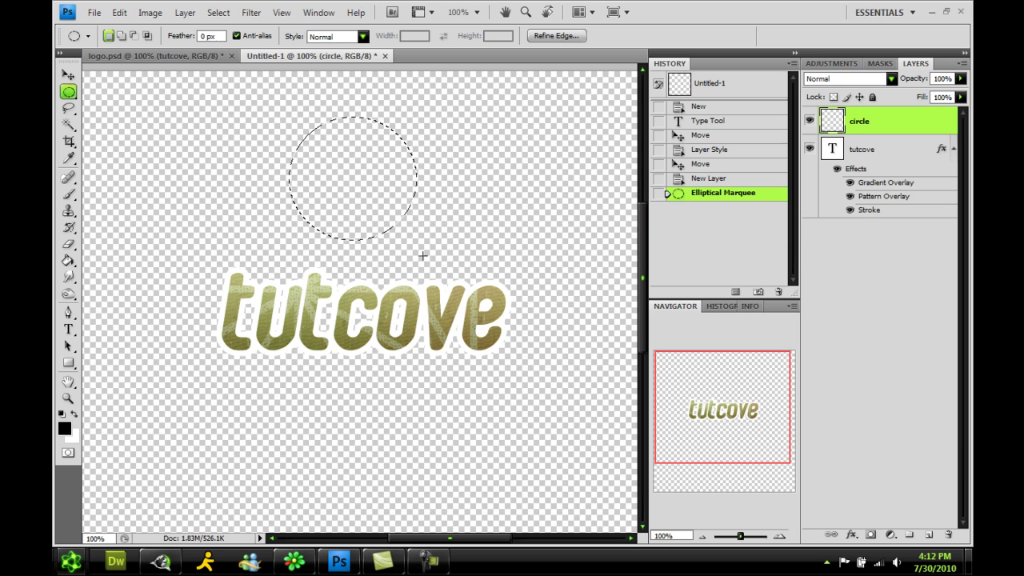
click(69, 243)
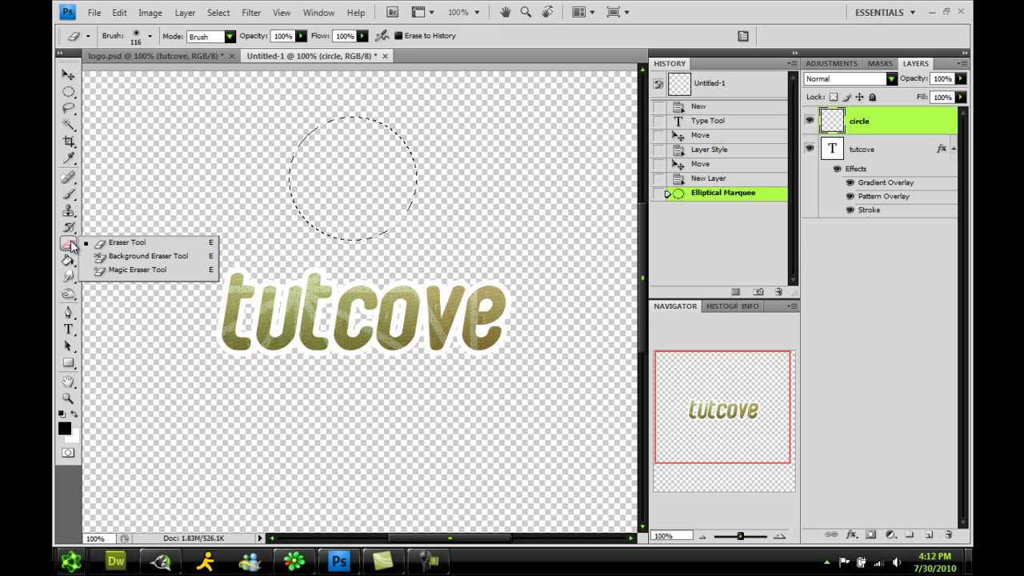
key(m)
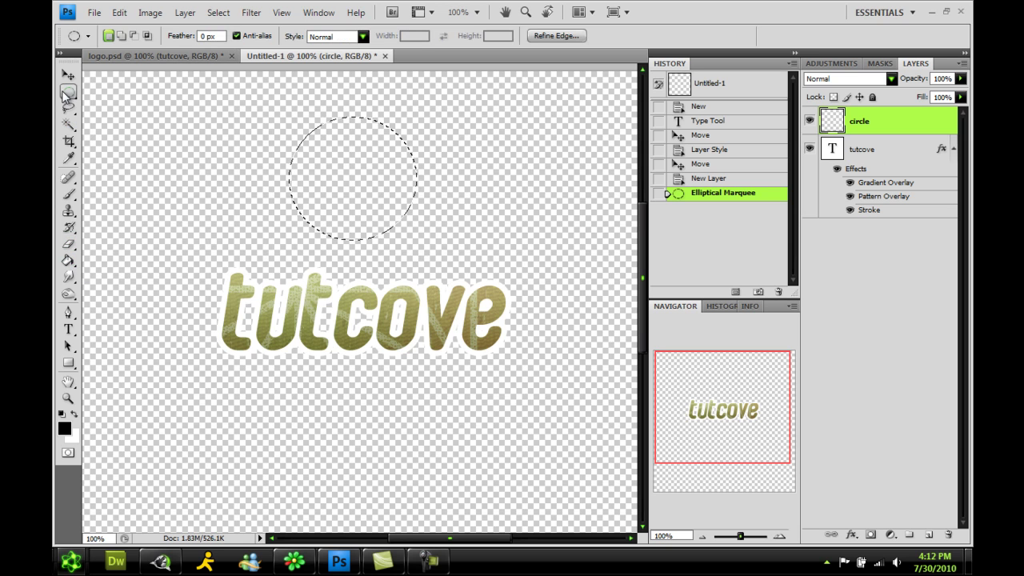
Step: Set the foreground colour to 7e9215 and paint-bucket fill the circle selection
click(68, 260)
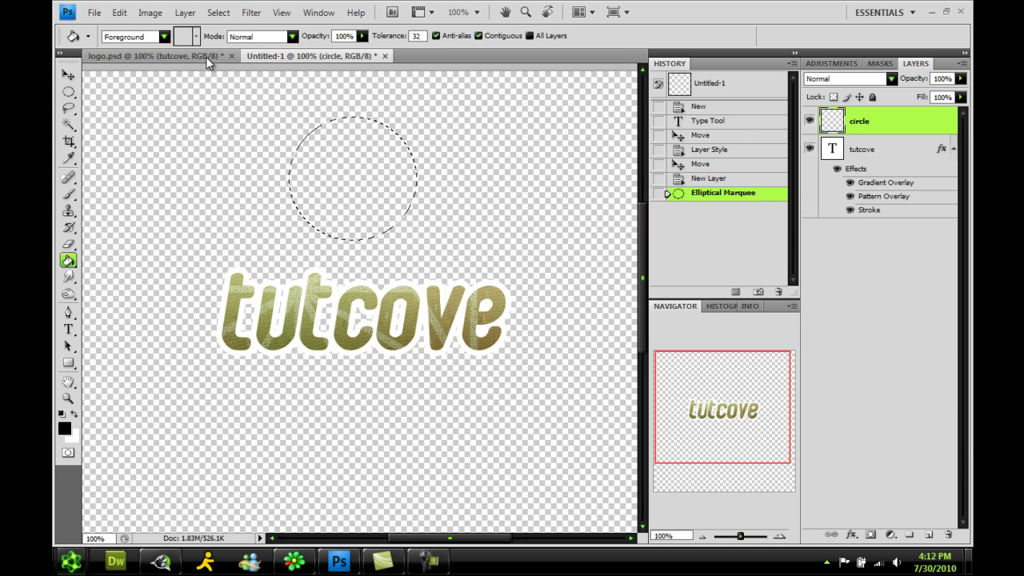
click(215, 57)
click(277, 58)
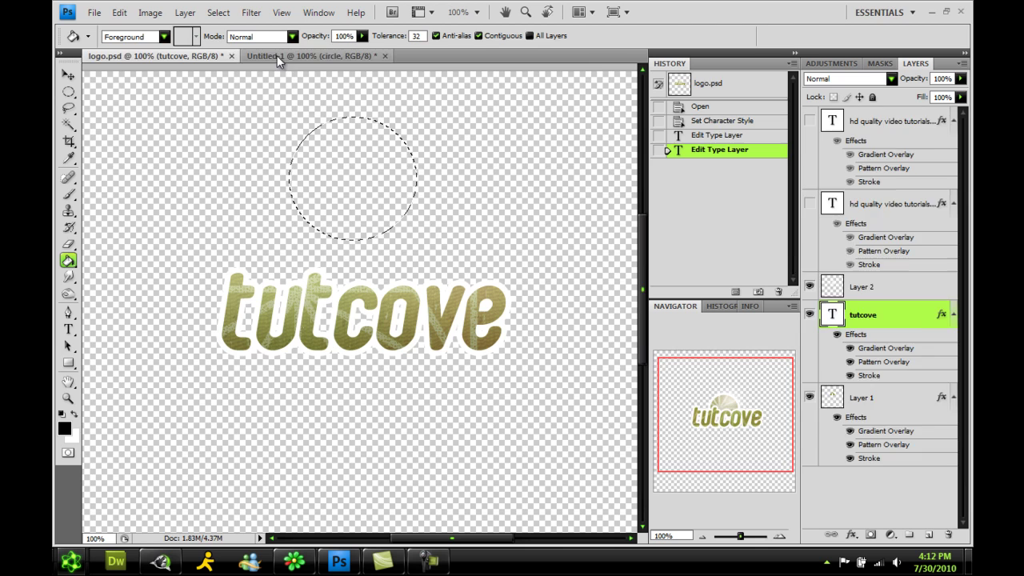
click(68, 428)
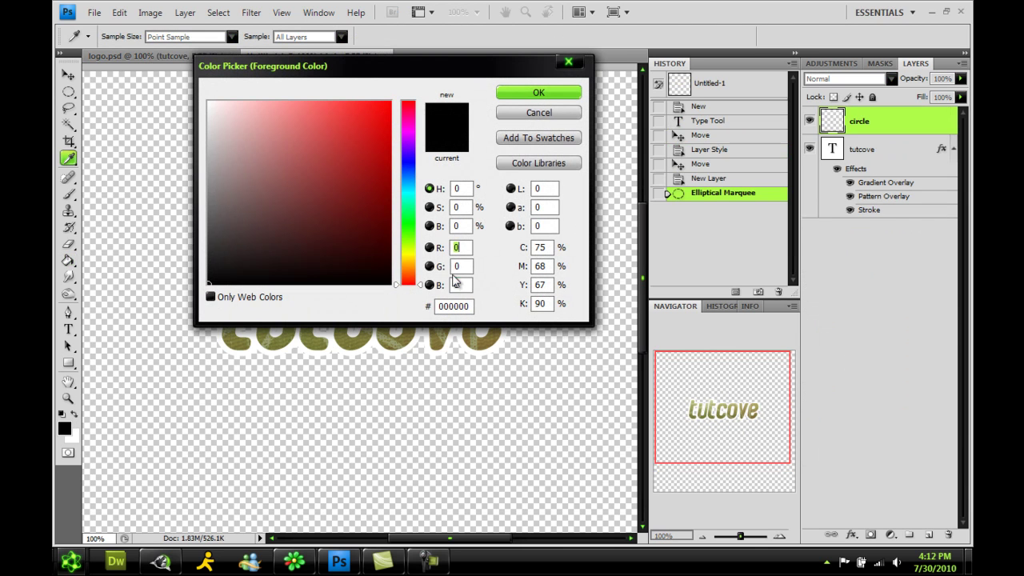
double_click(447, 306)
text(7e9215)
key(Return)
key(g)
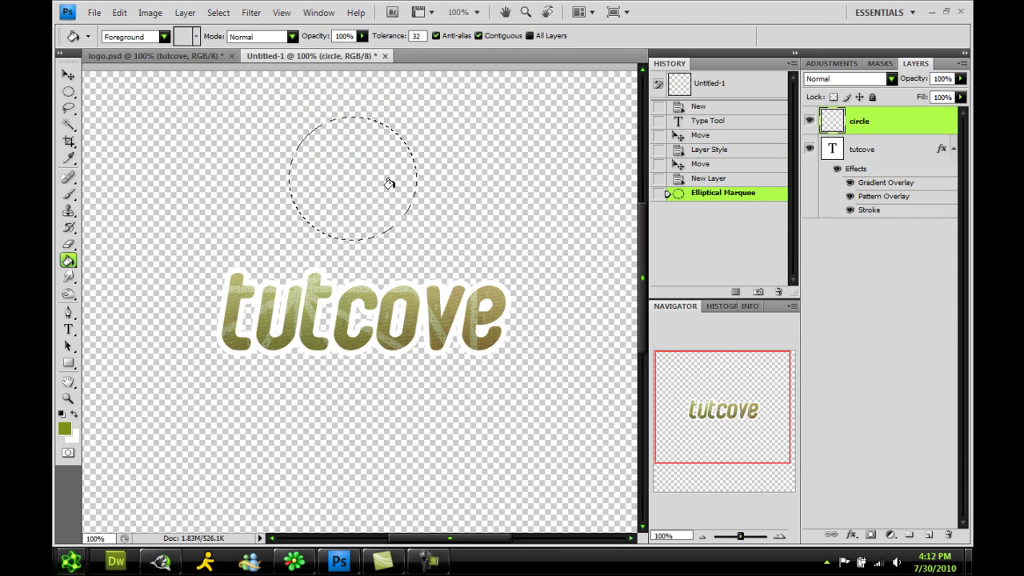
click(373, 183)
click(218, 13)
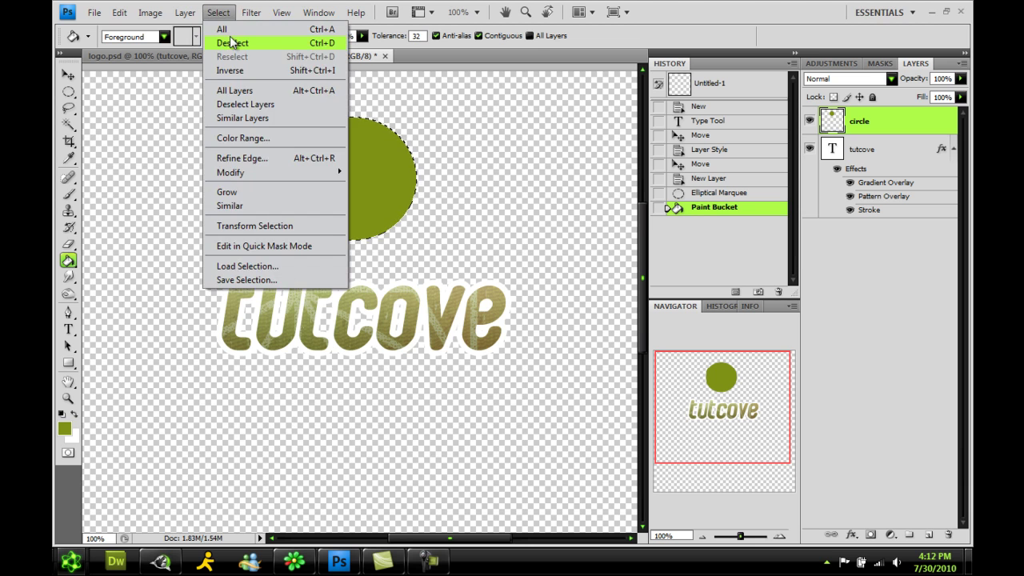
Step: Deselect, then give the circle layer a white Stroke of 9 px via Blending Options
click(231, 41)
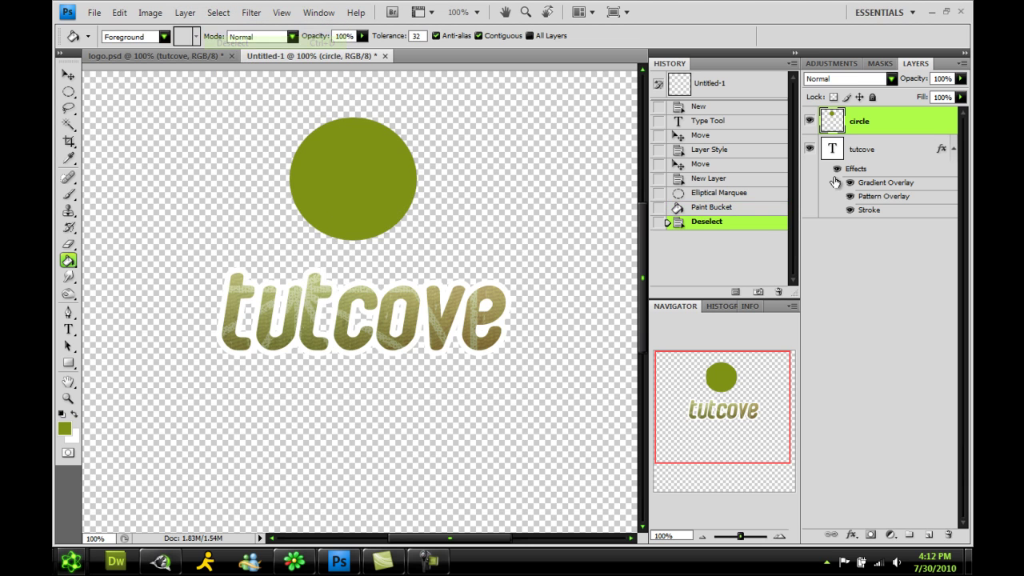
right_click(826, 117)
click(836, 141)
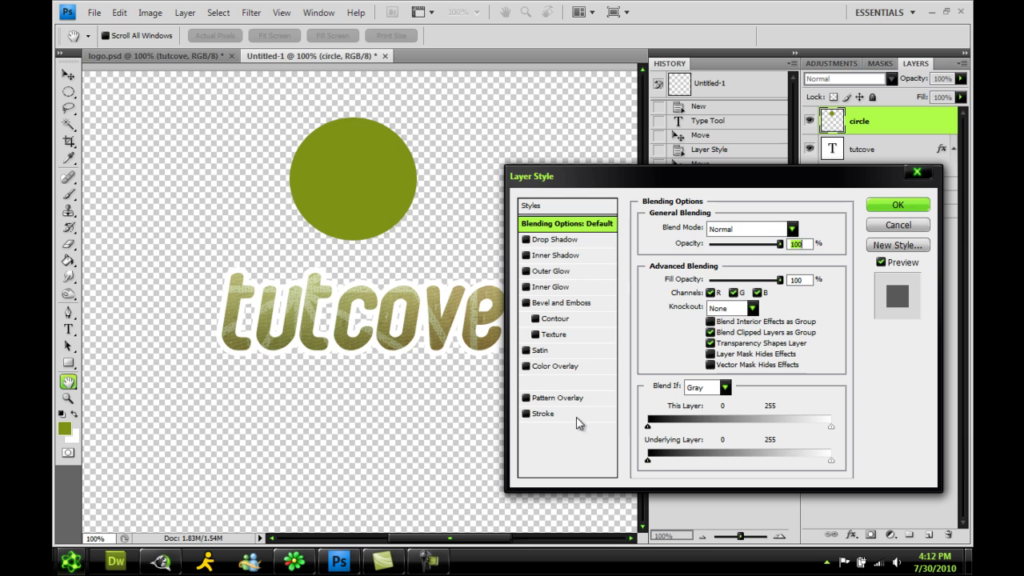
click(552, 413)
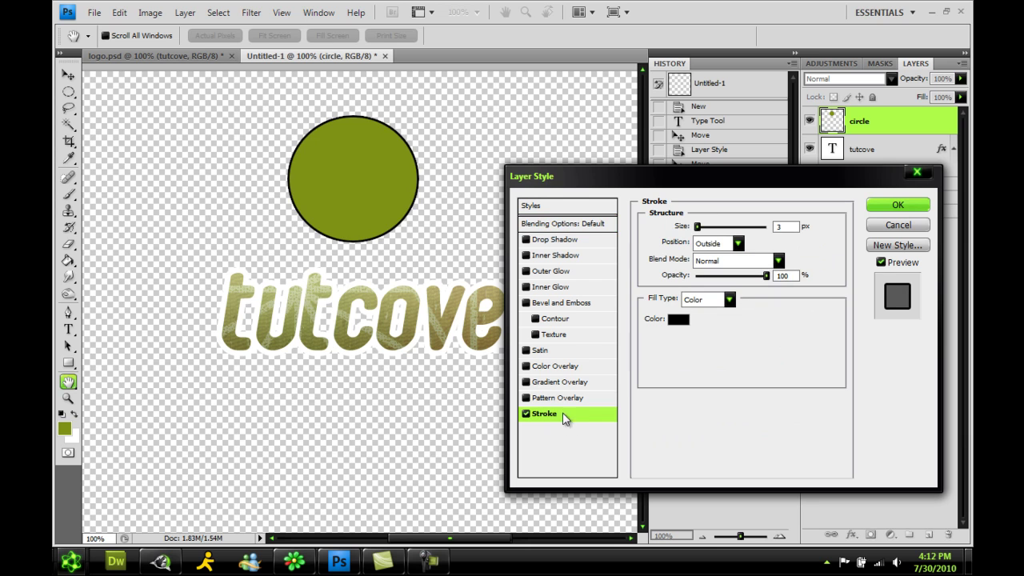
click(678, 318)
drag(358, 214, 176, 48)
click(515, 93)
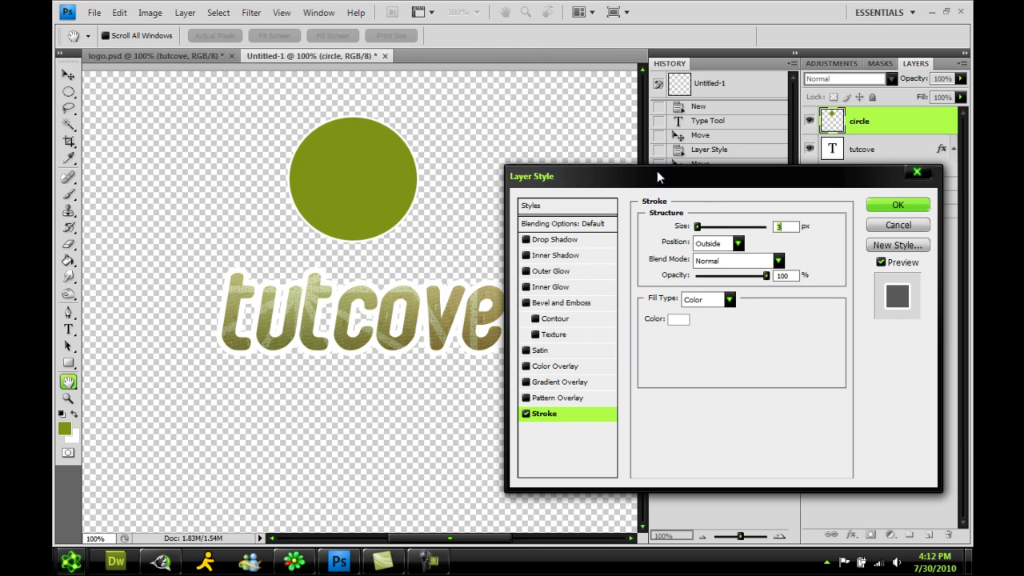
drag(696, 227, 703, 231)
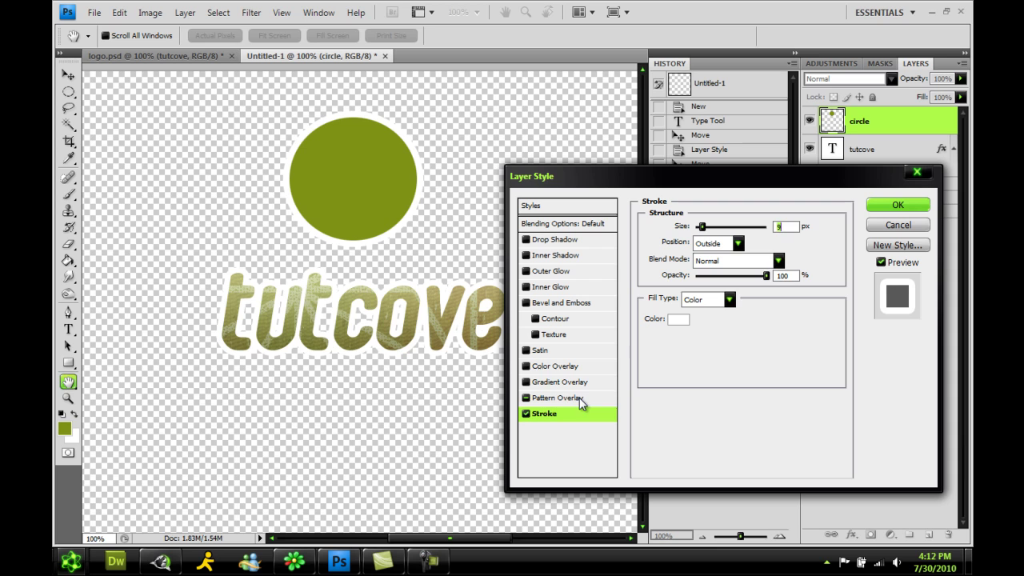
Step: Add a 30% Gradient Overlay and a roughly 54% Pattern Overlay to the circle, then click OK
click(544, 383)
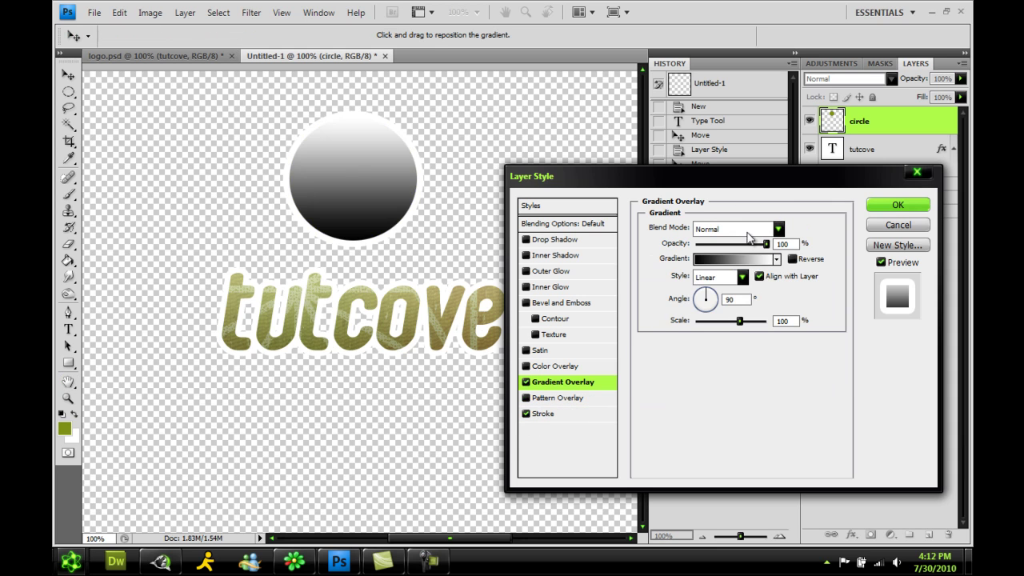
drag(749, 240, 716, 249)
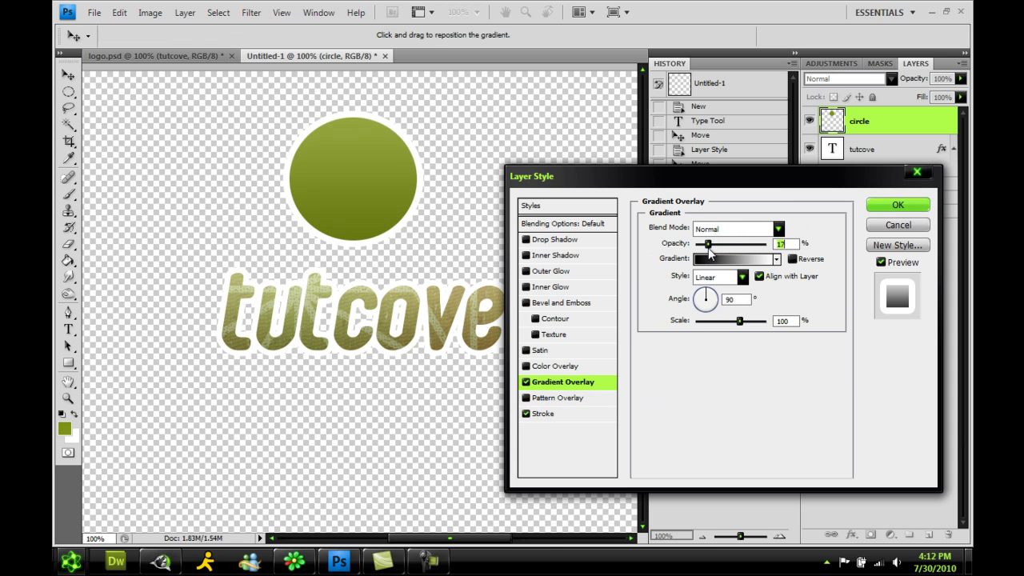
drag(711, 253, 718, 251)
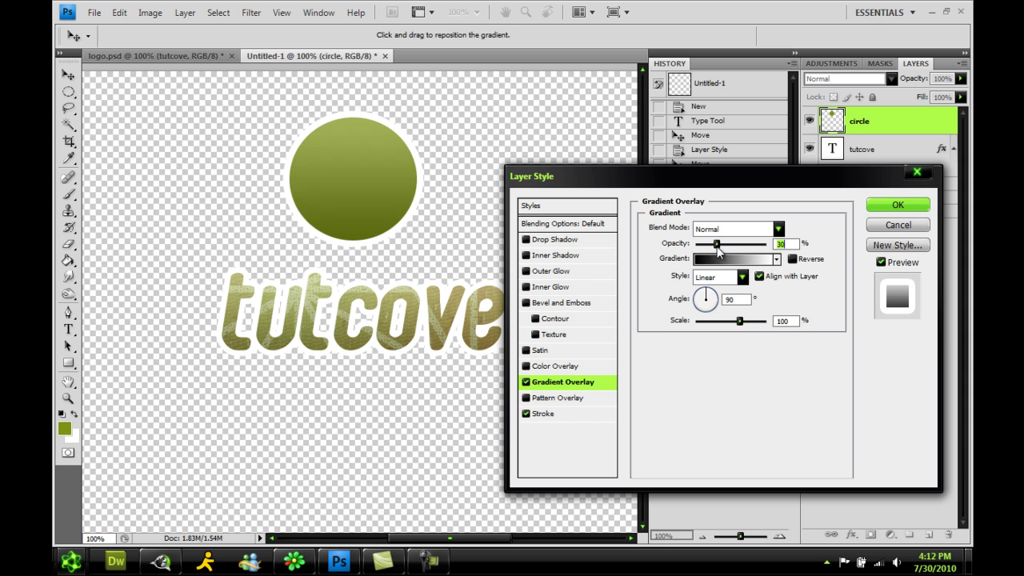
key(Tab)
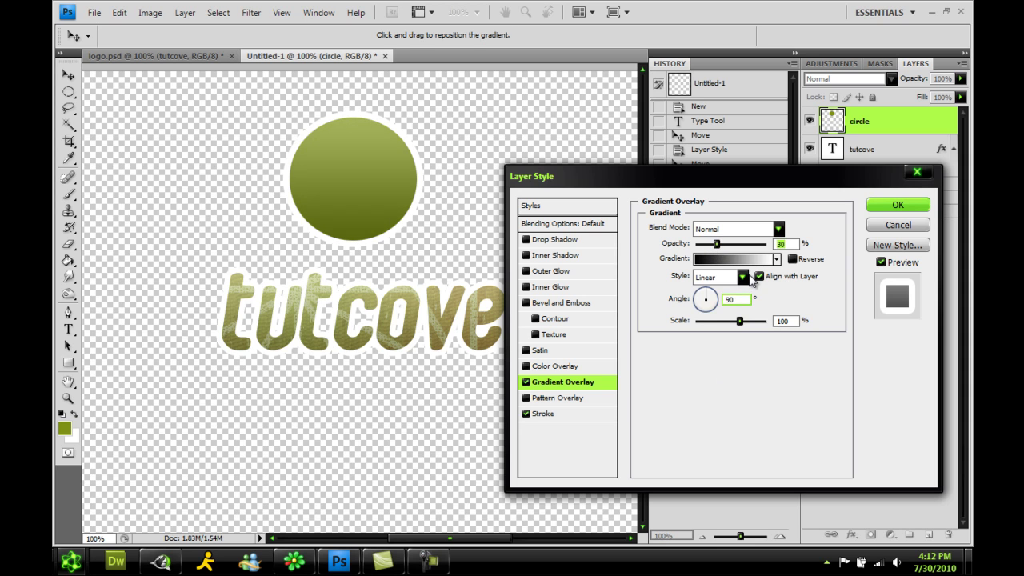
click(545, 403)
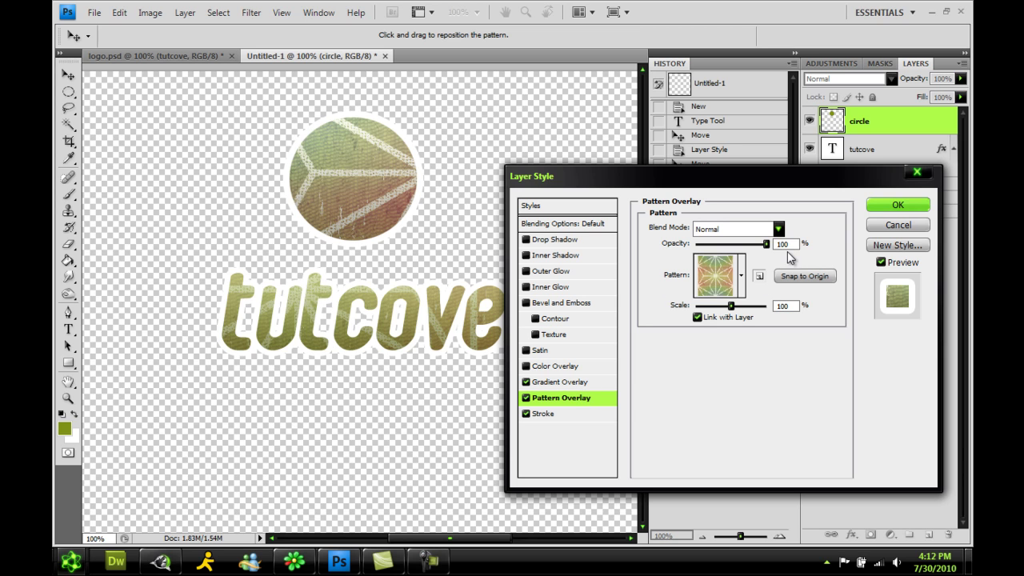
drag(767, 247, 737, 260)
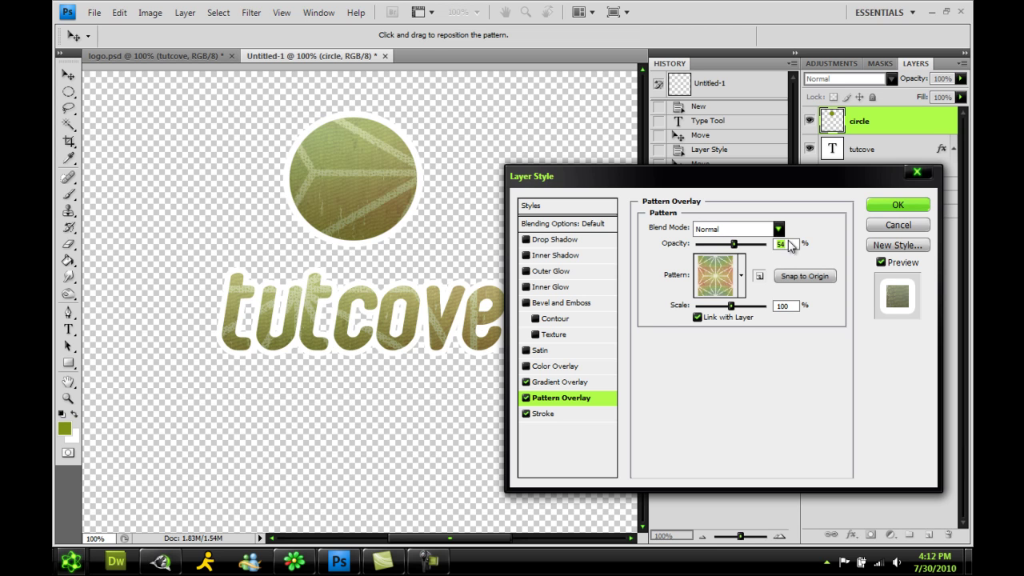
click(897, 206)
Step: Move the circle layer beneath the tutcove text layer and drag the circle down onto the text's top
drag(68, 92, 120, 87)
click(68, 75)
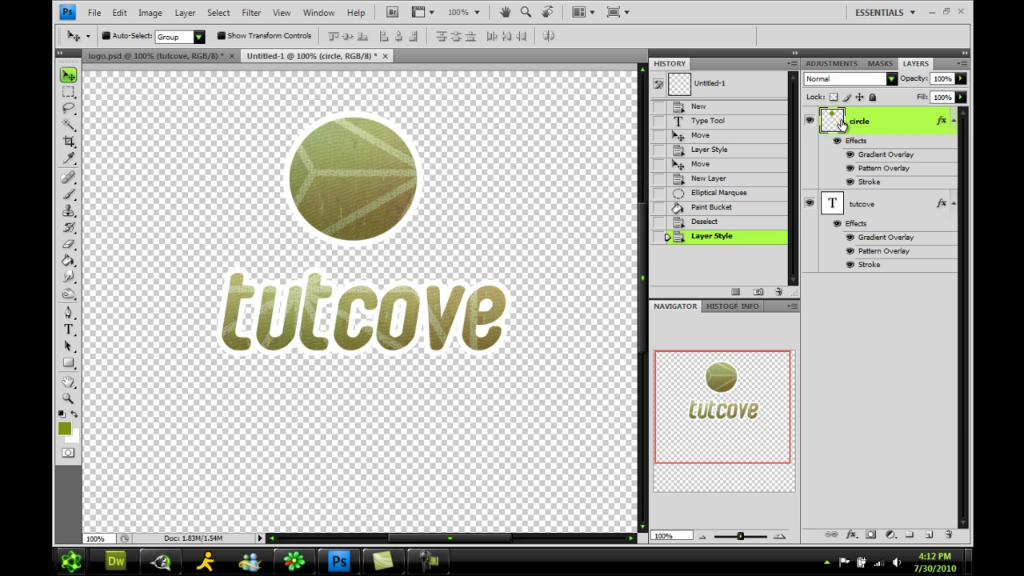
drag(839, 138, 864, 286)
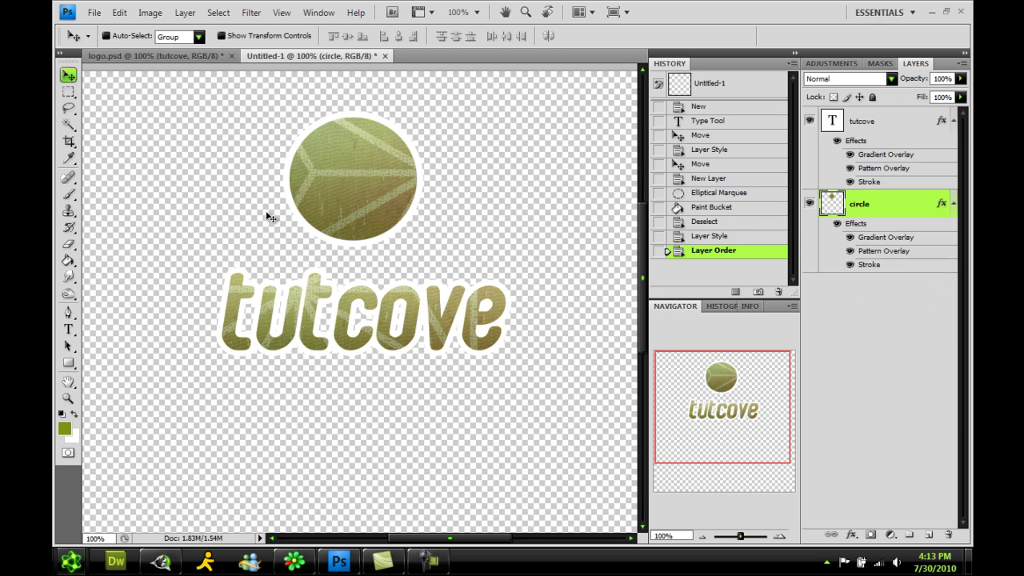
drag(335, 175, 319, 215)
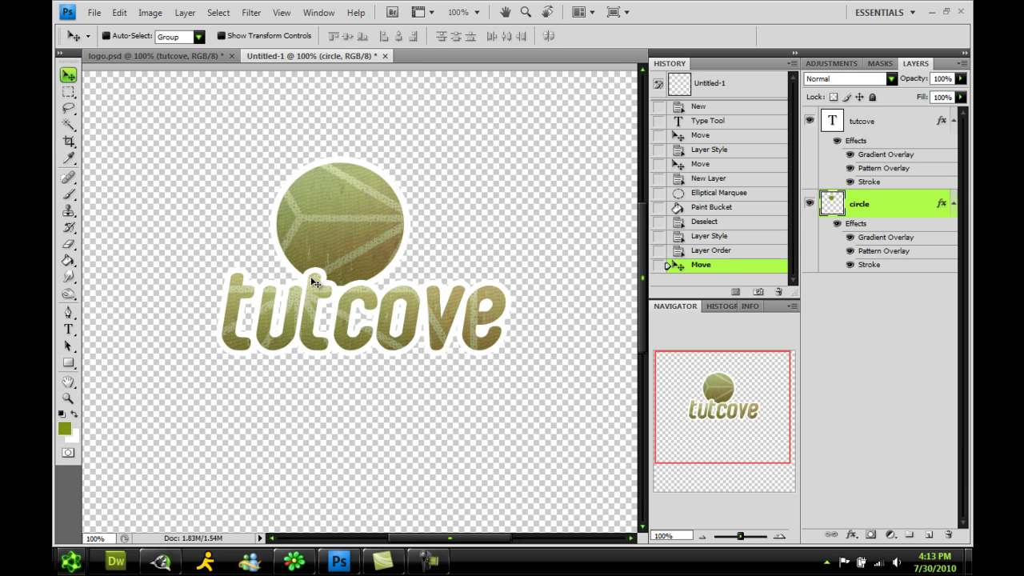
Step: Zoom in near the letter t, fine-tune the circle against the text, then return to 100% zoom
click(68, 398)
click(317, 278)
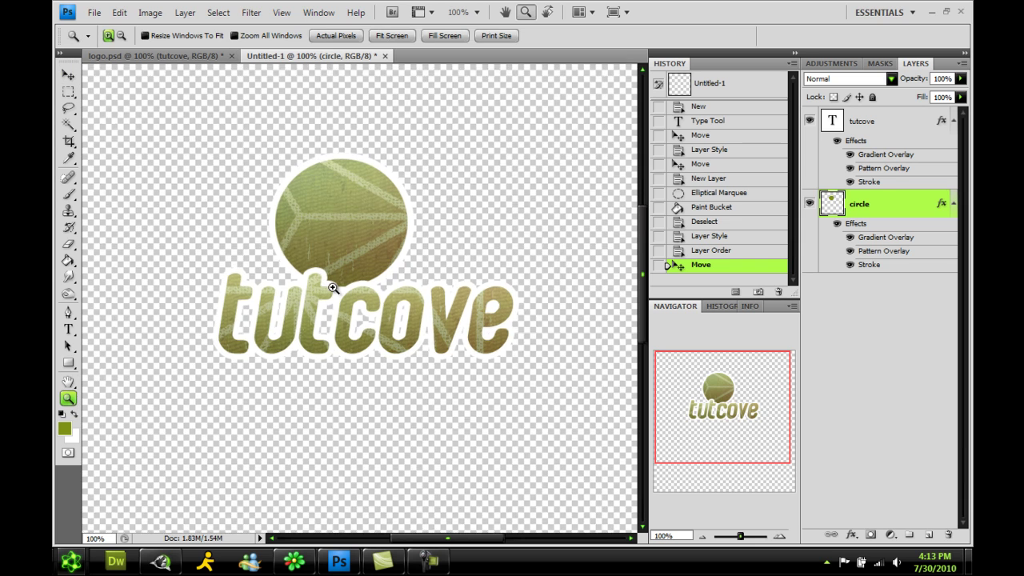
click(68, 75)
drag(380, 229, 450, 181)
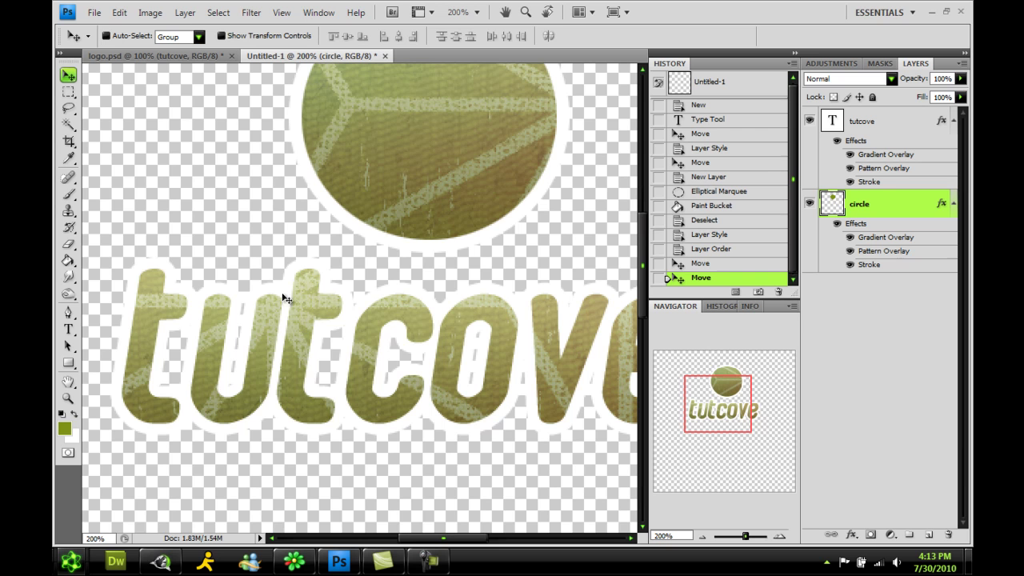
drag(377, 238, 324, 279)
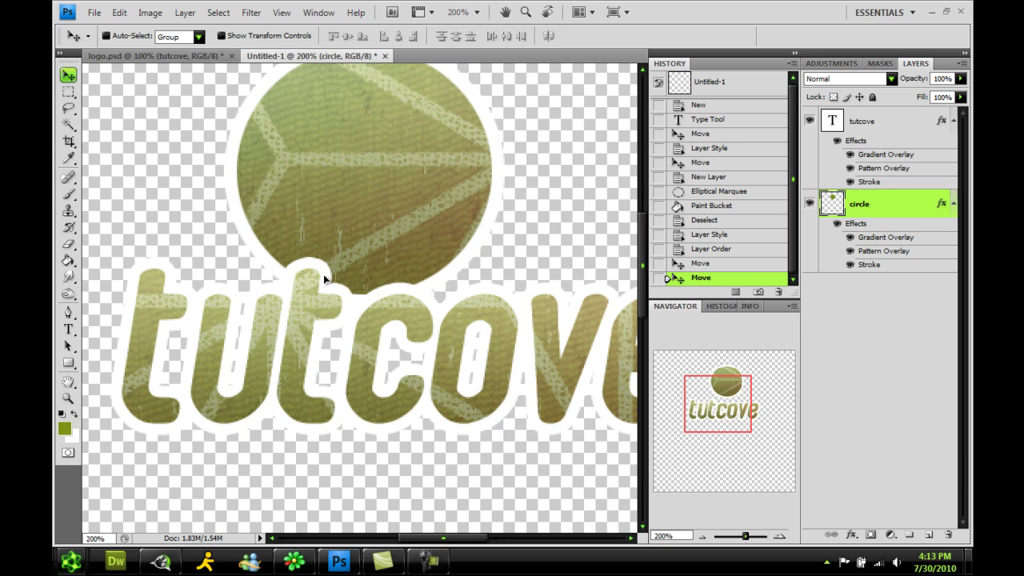
click(68, 398)
right_click(288, 218)
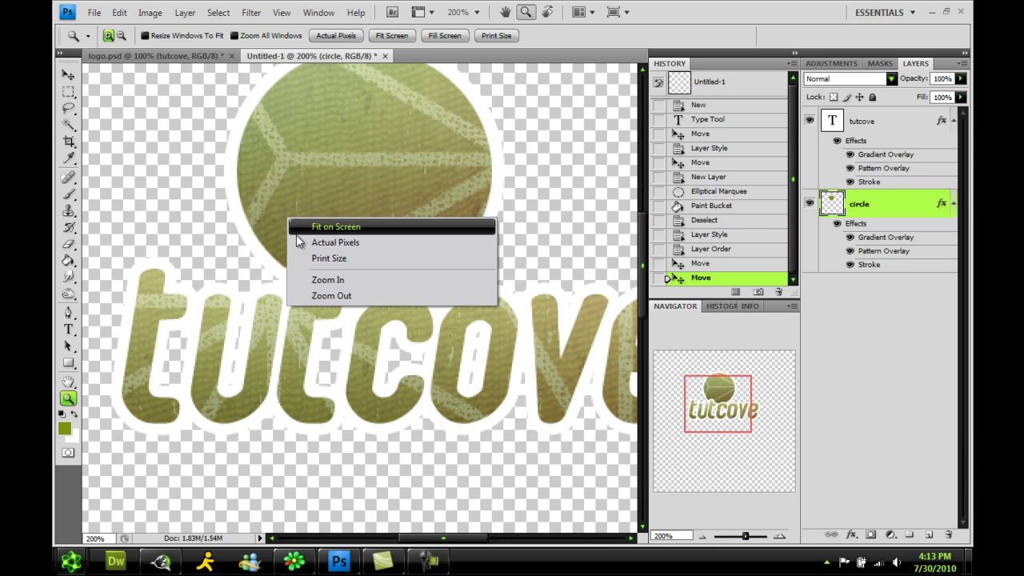
click(314, 295)
Step: Scale the circle down to about three quarters size with Ctrl+T and move it up-left
click(68, 75)
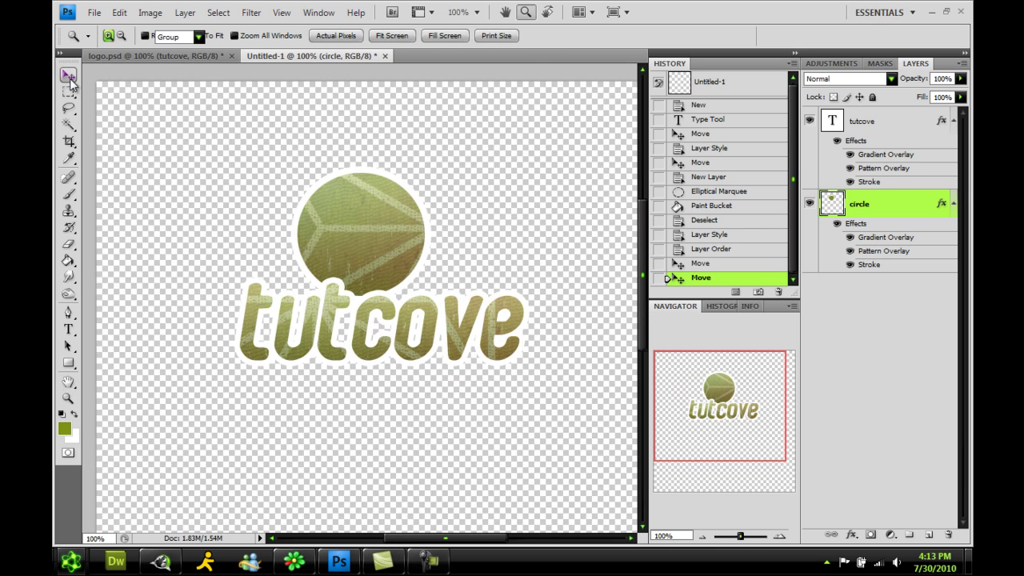
key(ctrl+t)
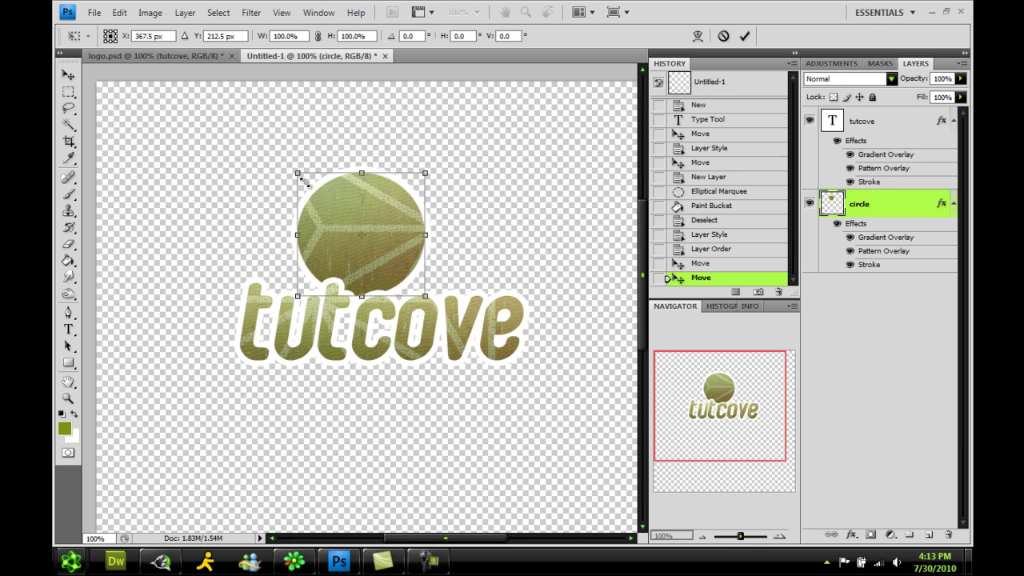
drag(301, 180, 322, 195)
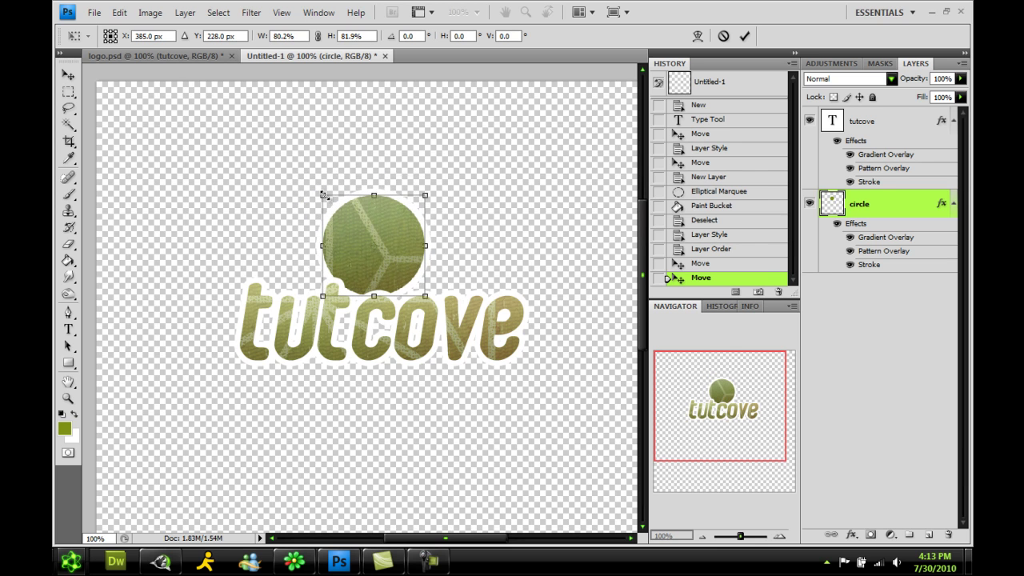
key(Return)
drag(414, 285, 386, 273)
Step: Rotate the circle about 12° clockwise and nudge it left into place behind the letters
key(ctrl+t)
drag(474, 186, 485, 206)
key(Return)
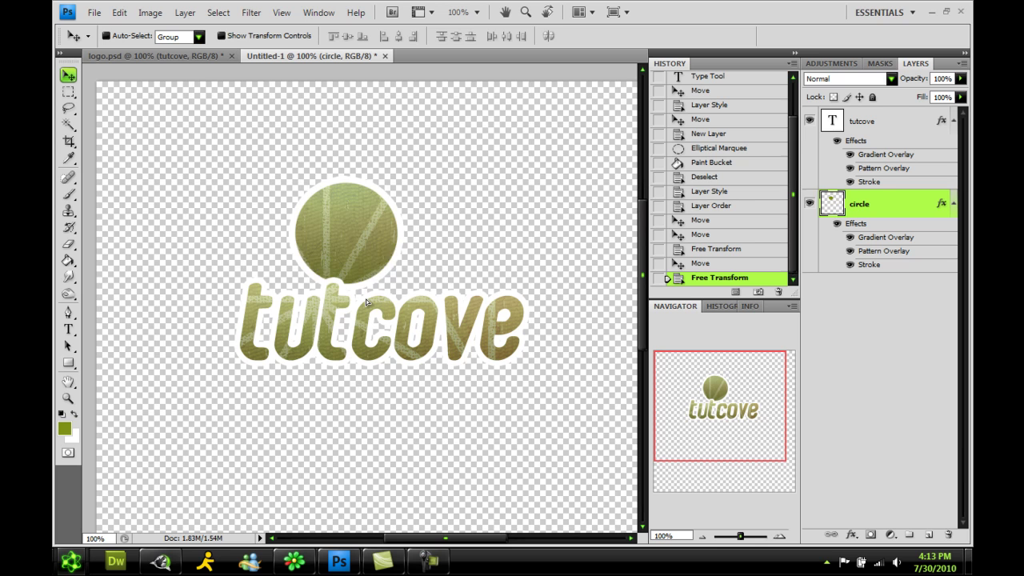
mouse_move(368, 303)
mouse_down()
mouse_move(350, 309)
mouse_move(357, 320)
mouse_up()
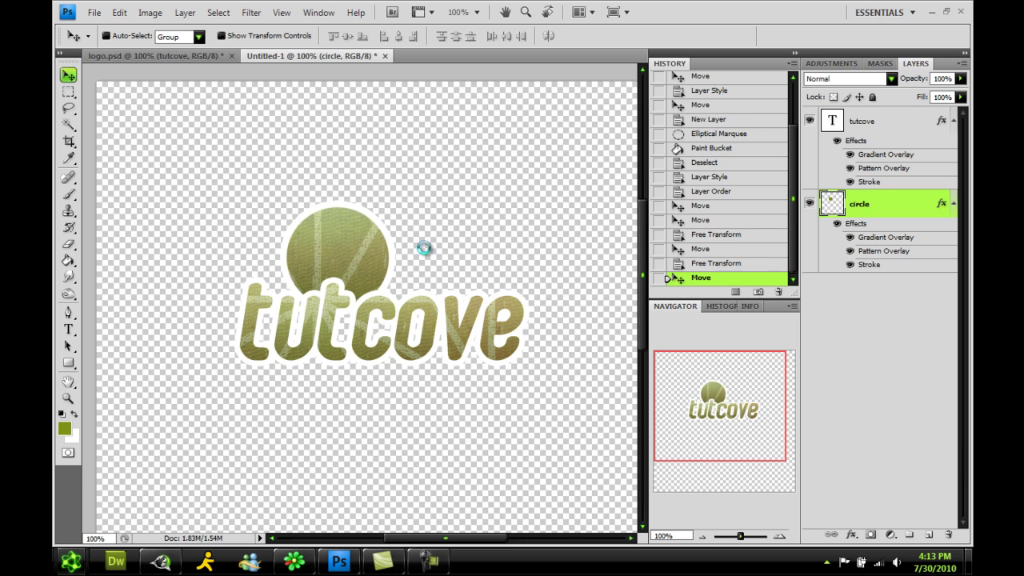
key(ctrl+t)
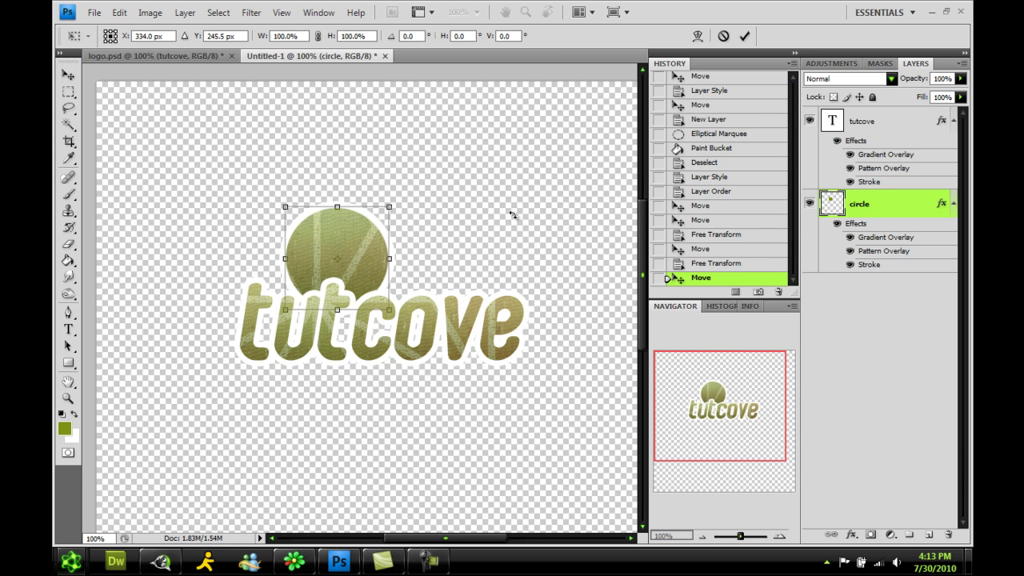
drag(512, 214, 522, 251)
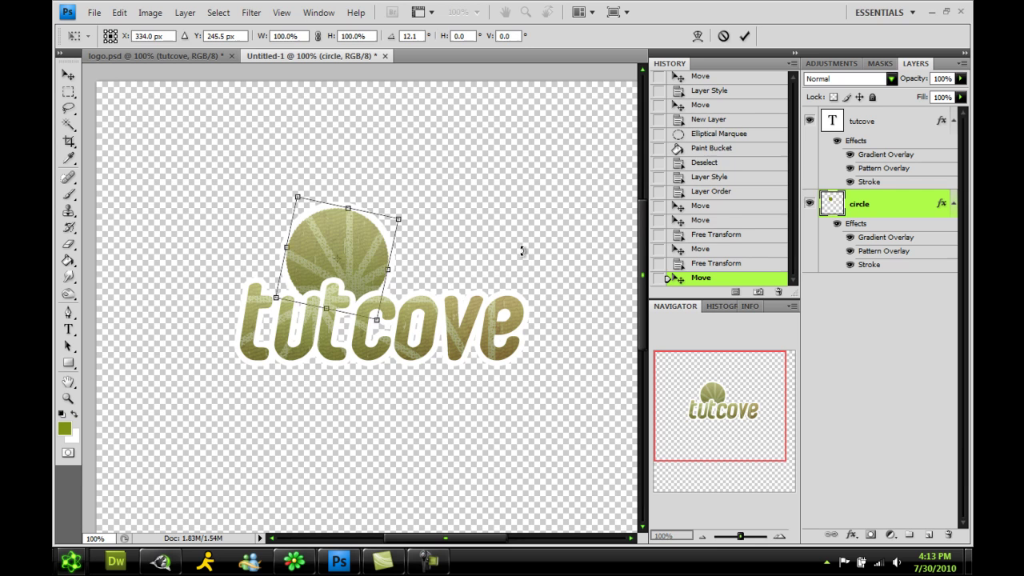
key(Return)
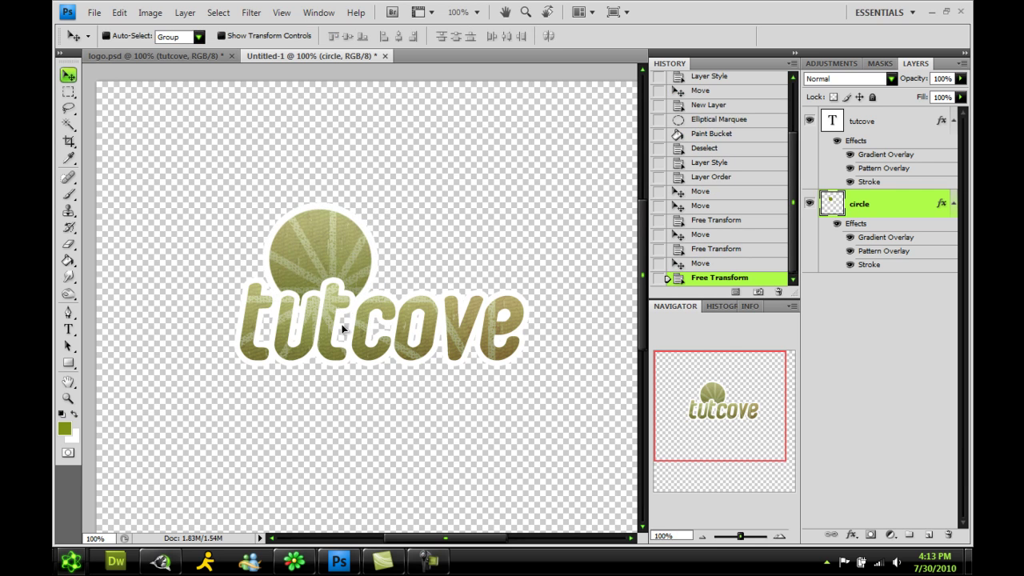
drag(342, 330, 340, 333)
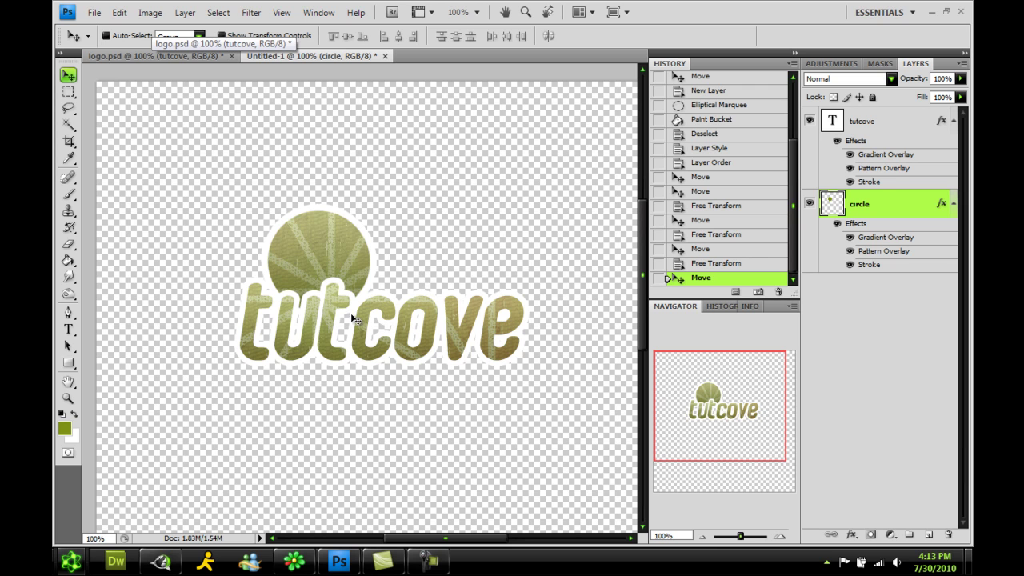
Step: Zoom in on the 'tut' letters and delete a marquee-selected patch of circle near them
click(68, 398)
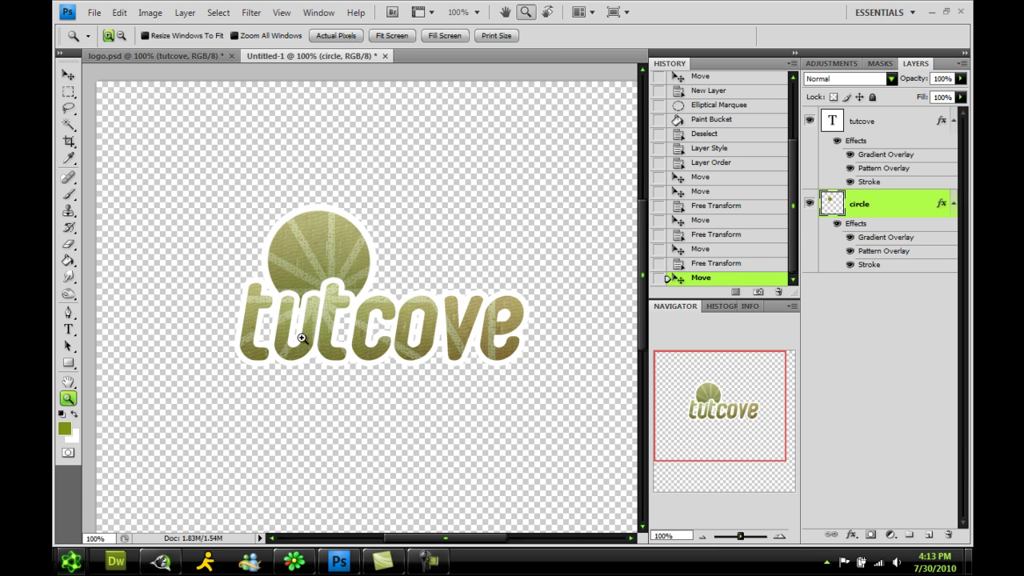
click(328, 321)
click(287, 319)
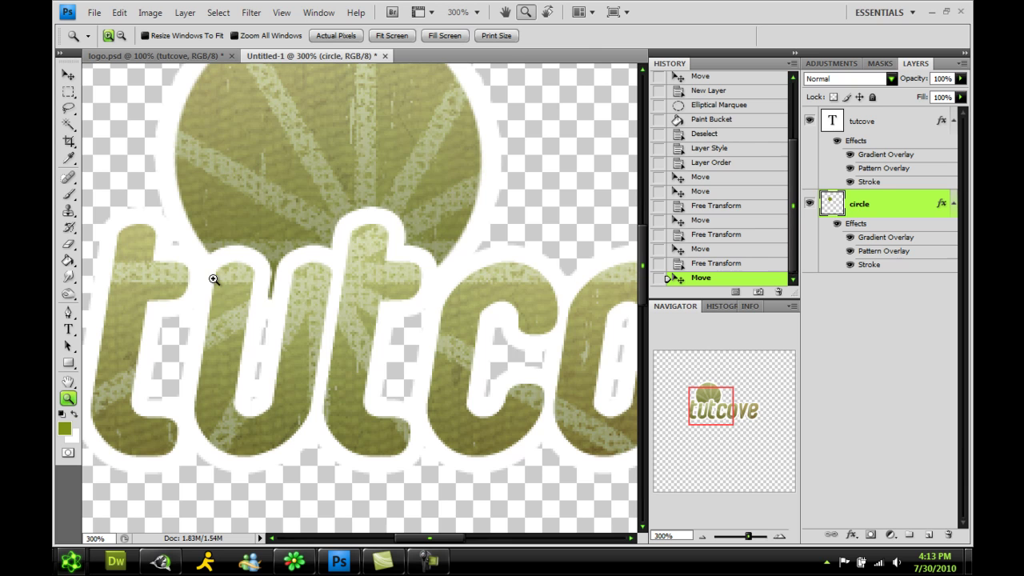
key(m)
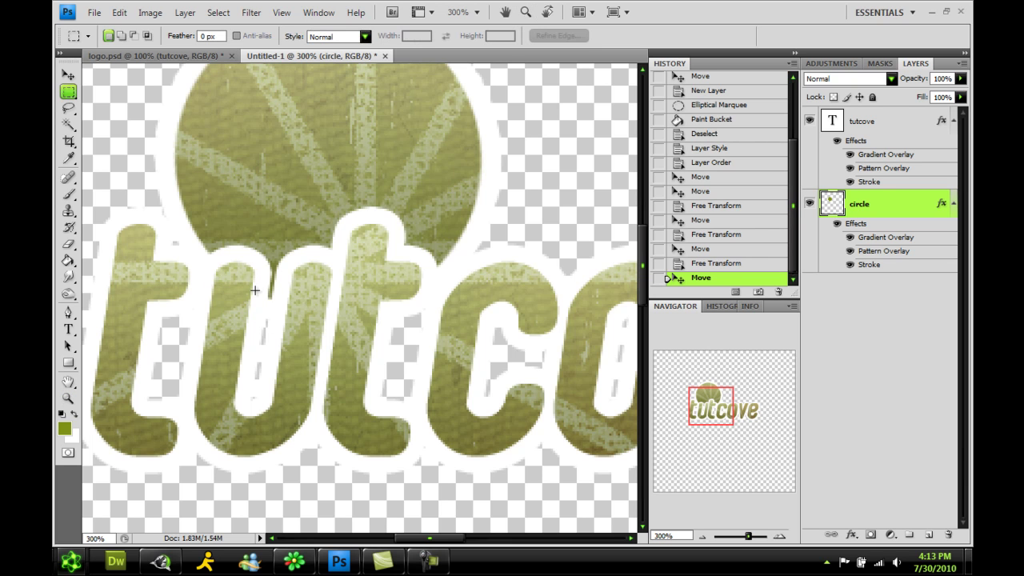
drag(255, 290, 315, 357)
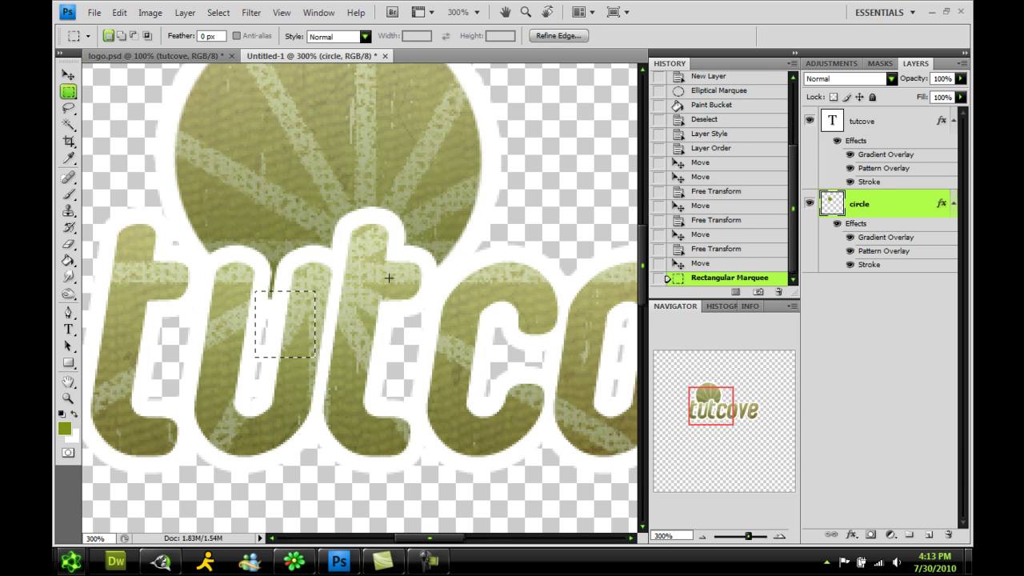
key(Delete)
key(ctrl+d)
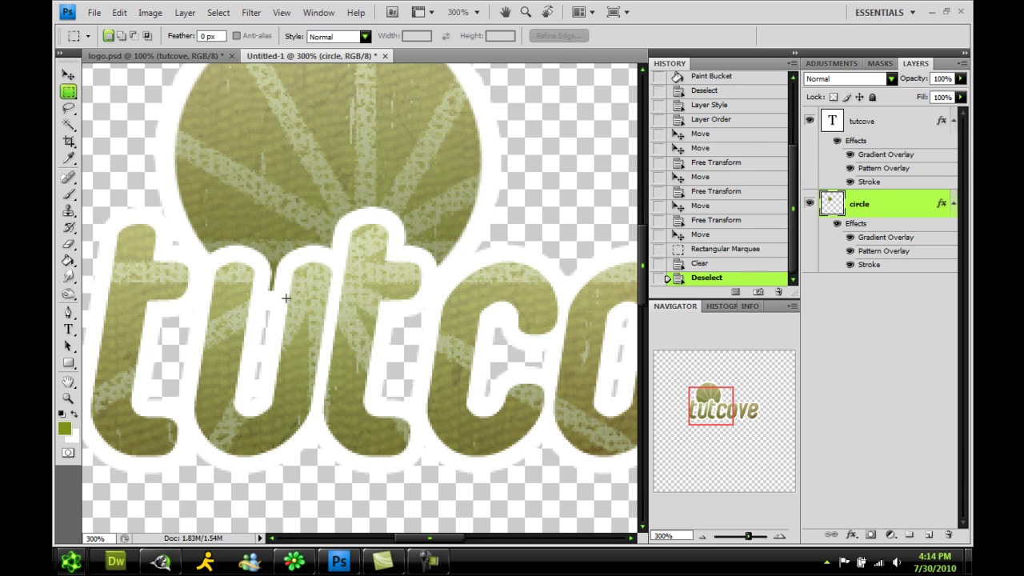
Step: Delete another small patch and the circle's whole lower part behind the letters
drag(305, 314, 298, 320)
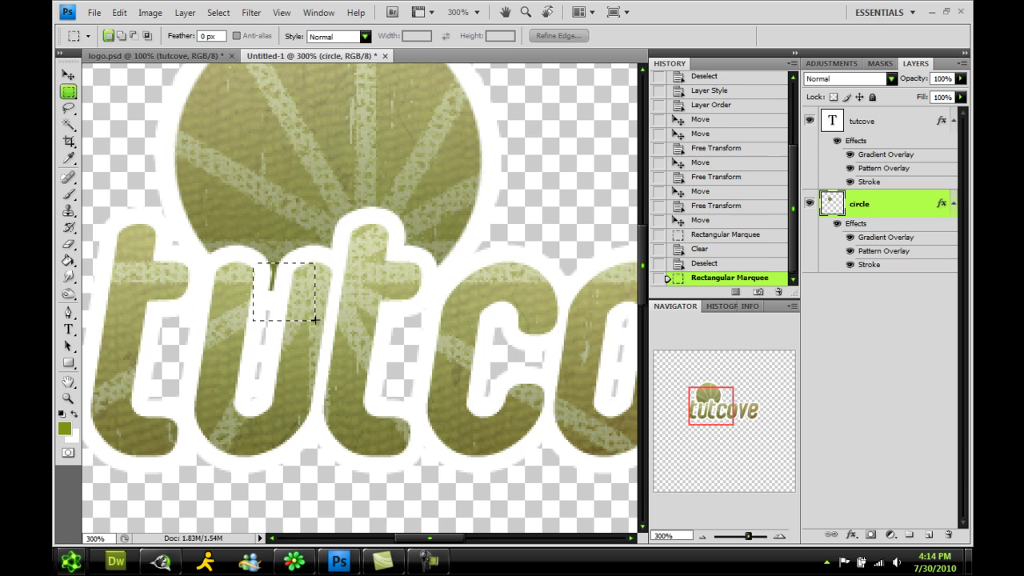
key(Delete)
key(ctrl+d)
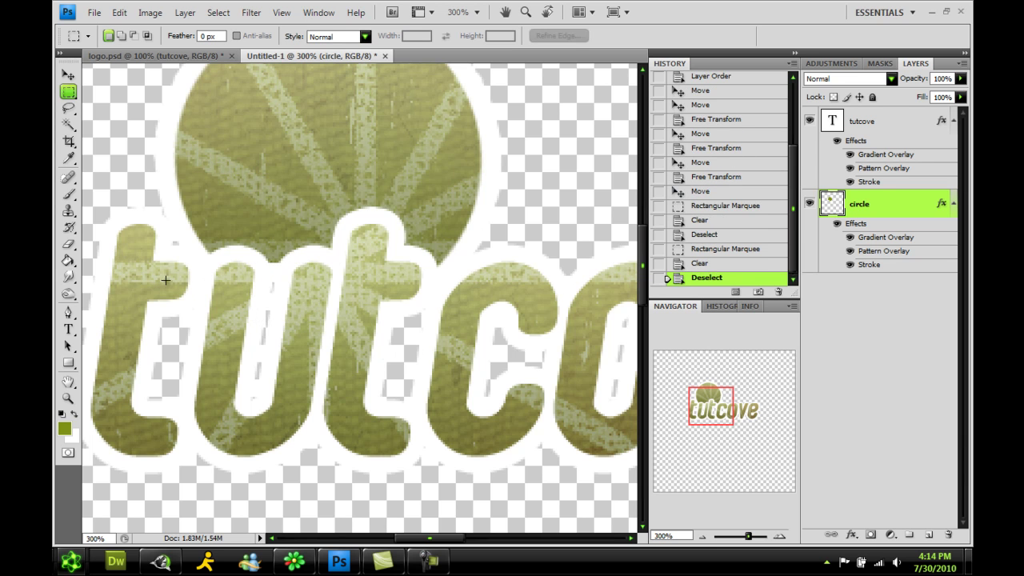
drag(166, 272, 512, 392)
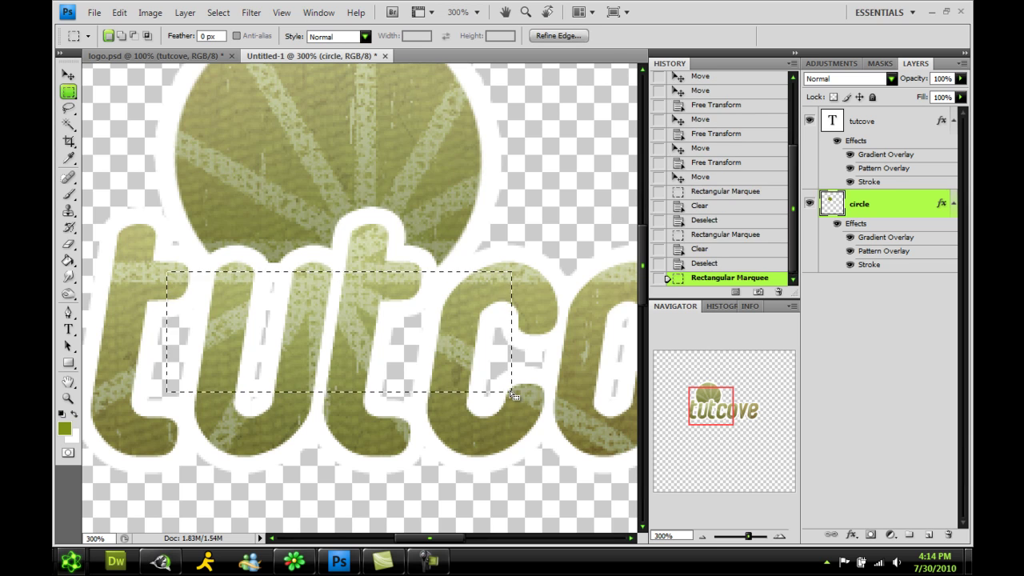
key(Delete)
key(ctrl+d)
Step: Zoom back out to 200% and then 100%, returning to the Move tool
scroll(321, 272, up, 3)
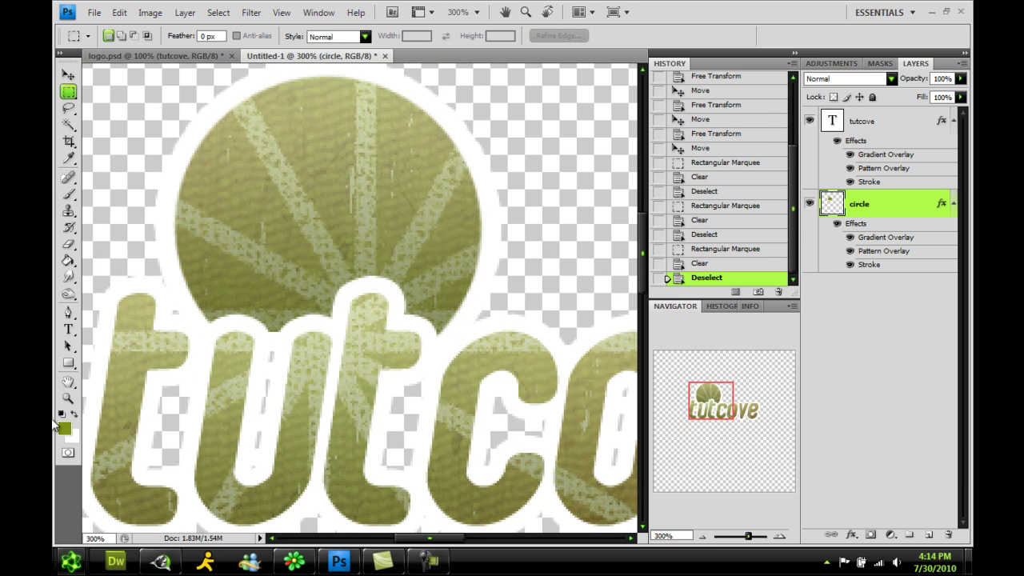
click(68, 398)
right_click(238, 280)
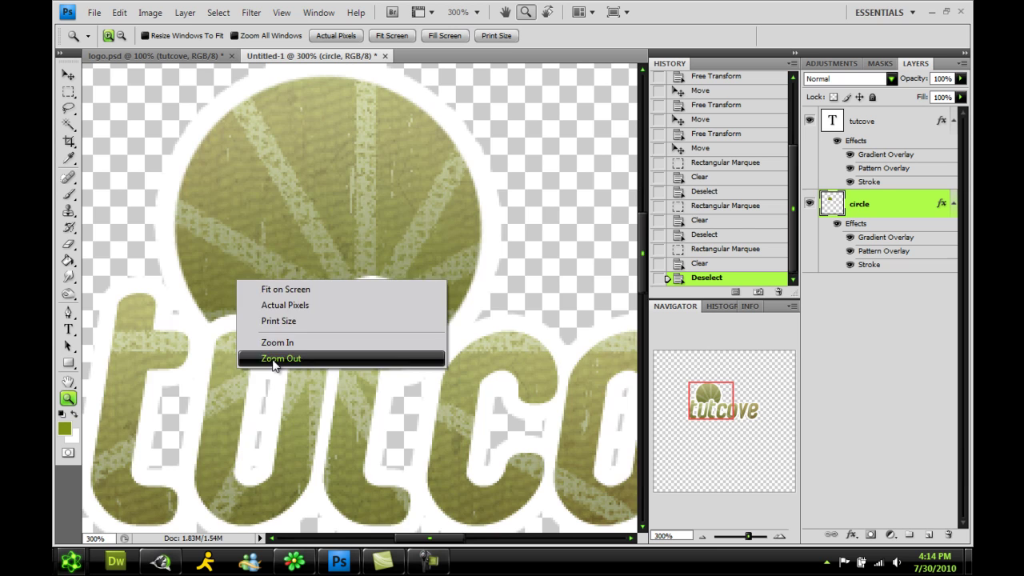
click(312, 360)
right_click(344, 214)
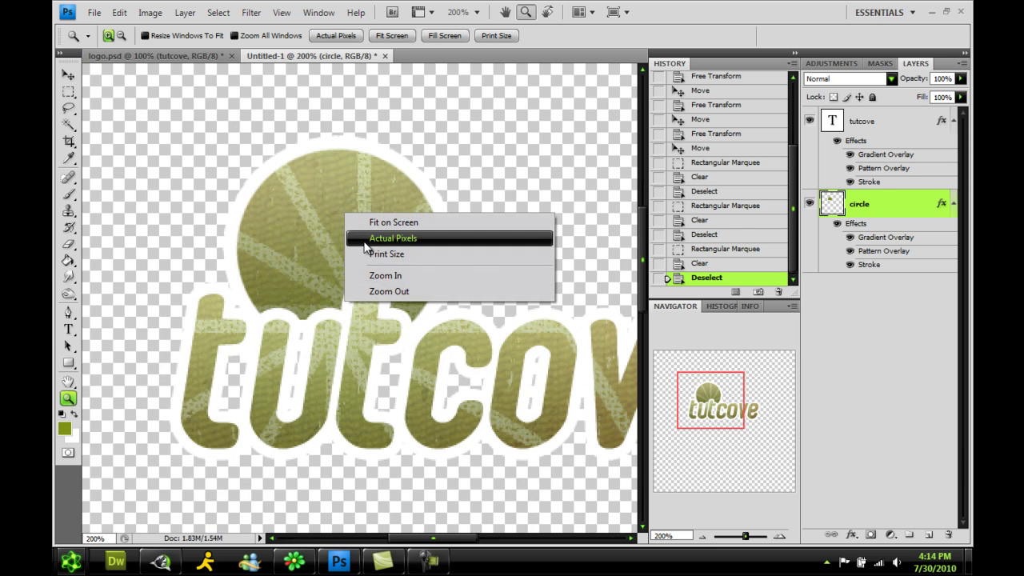
click(380, 292)
click(68, 74)
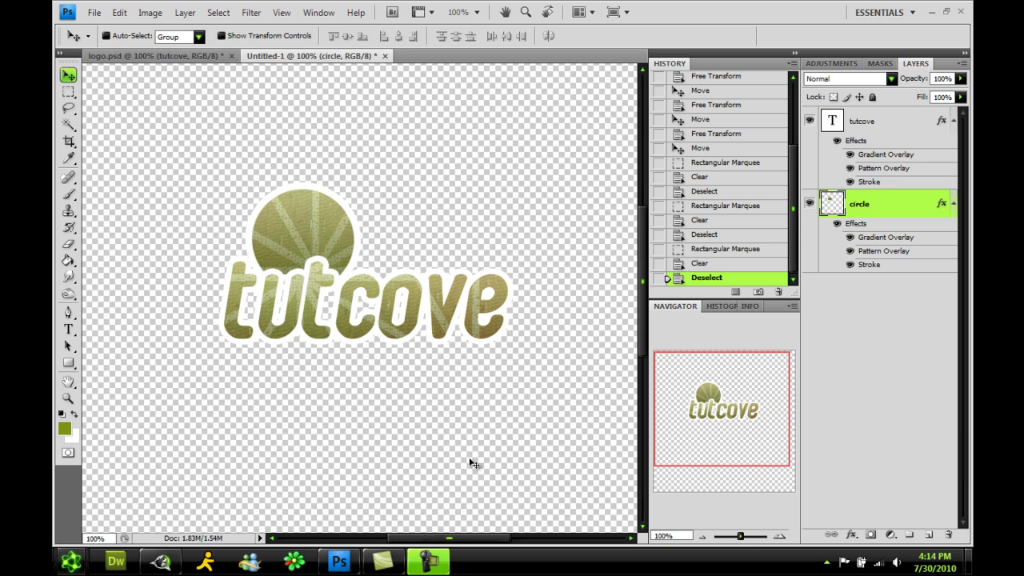
Step: Select the tutcove layer and merge all visible layers with Layer > Merge Visible
click(888, 121)
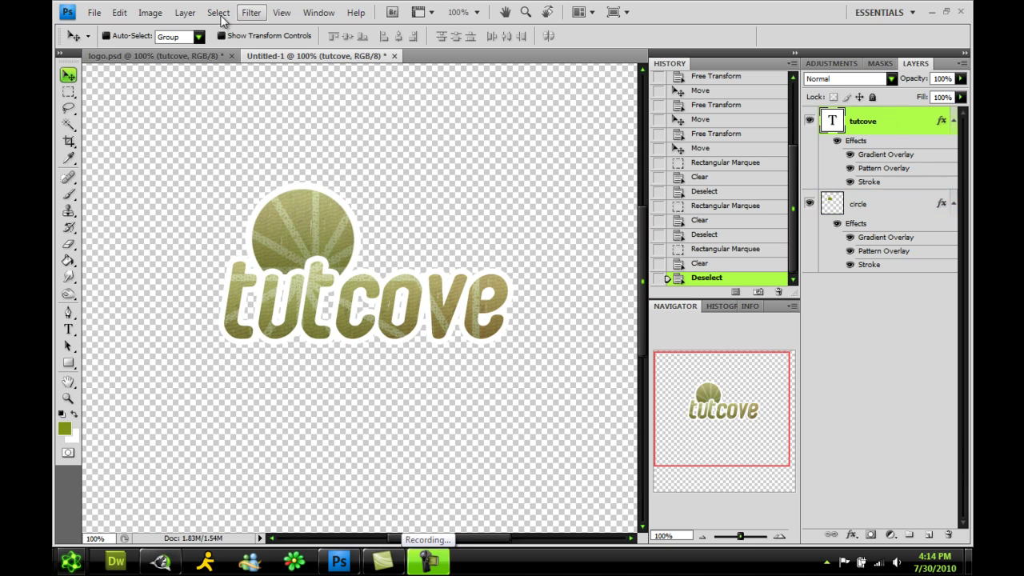
click(185, 12)
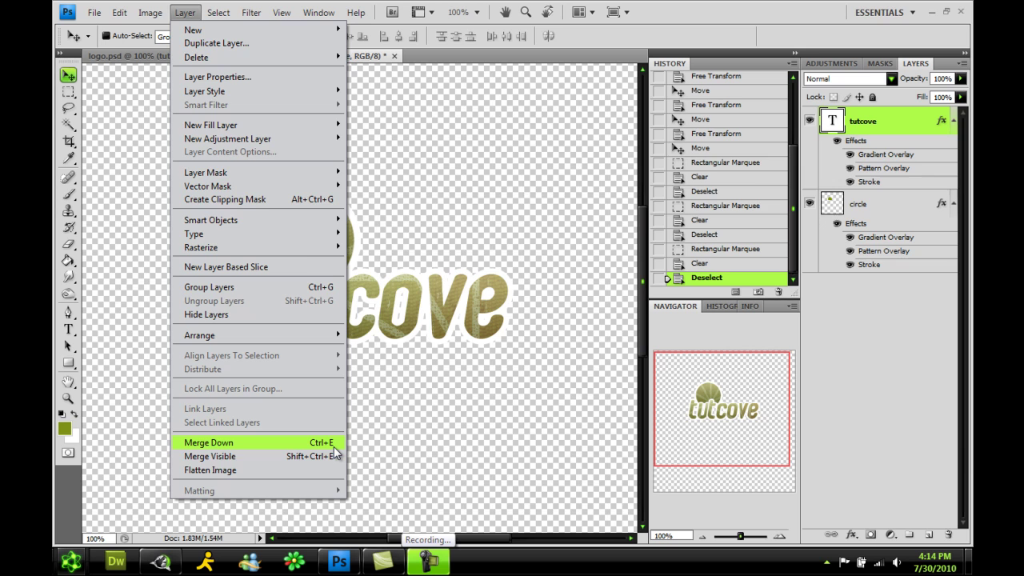
click(333, 455)
Step: Marquee the logo, create a new 412 × 227 Clipboard-preset document and paste it in
click(68, 91)
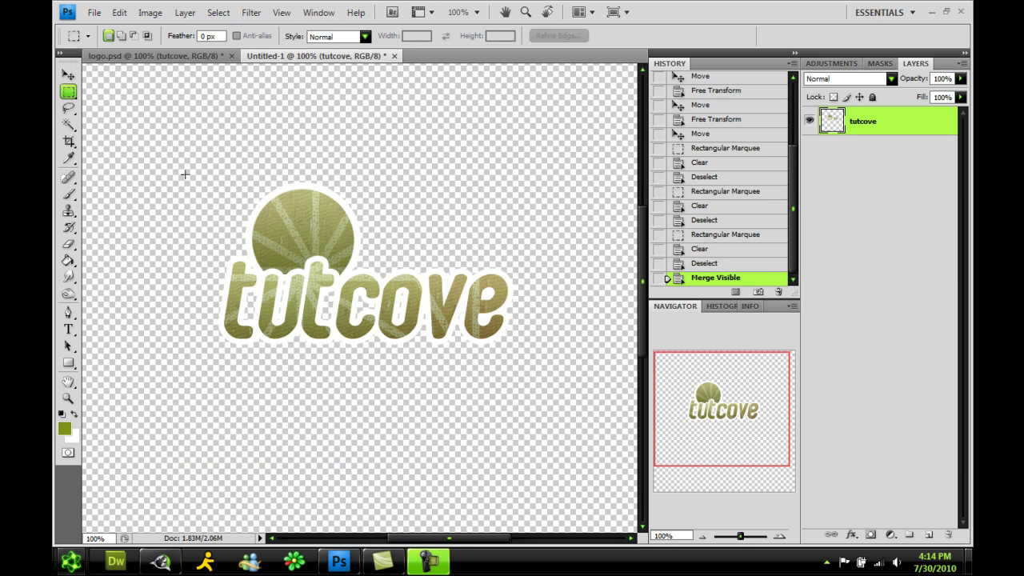
drag(499, 348, 546, 364)
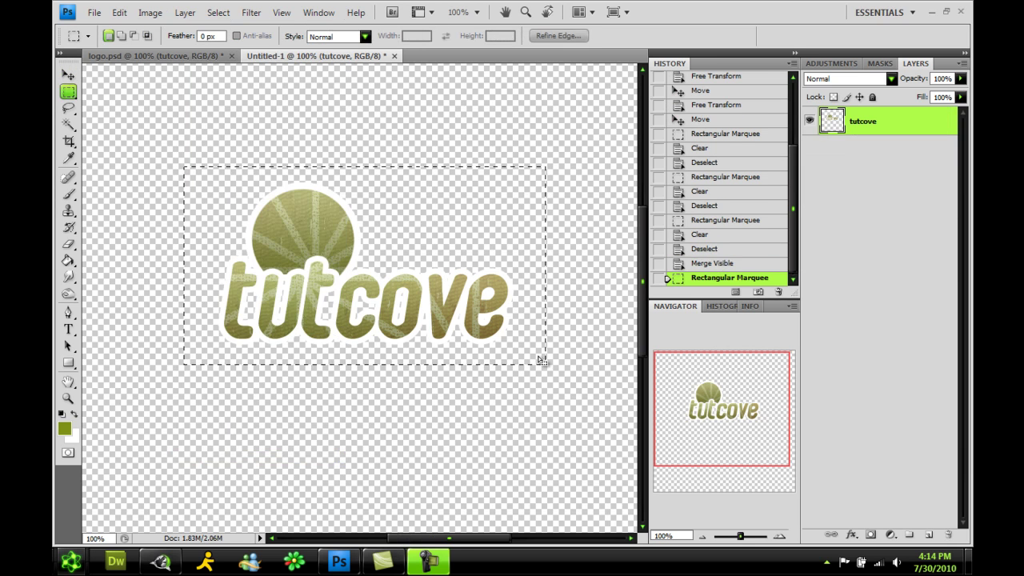
click(90, 13)
click(104, 36)
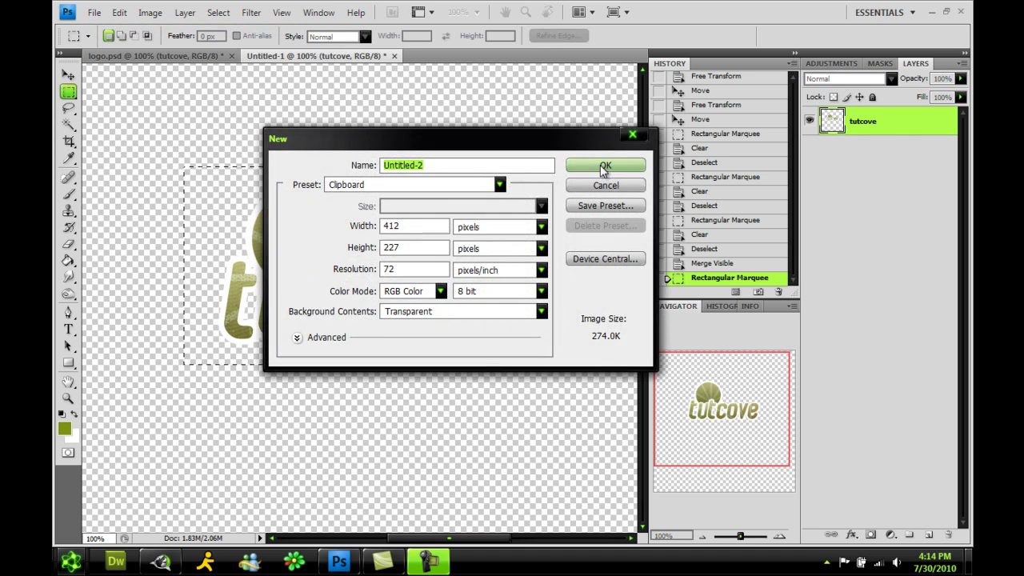
click(613, 161)
key(ctrl+v)
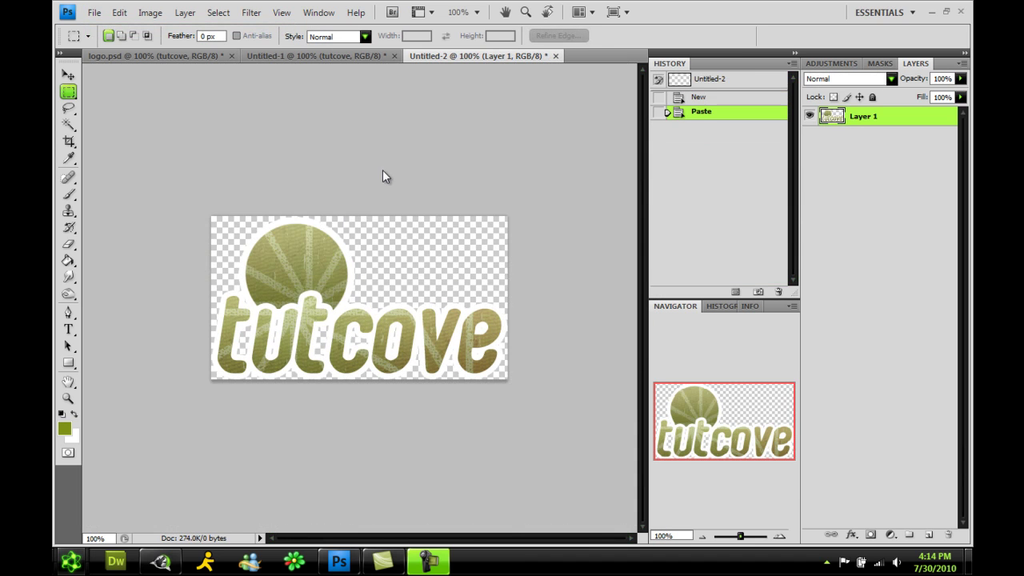